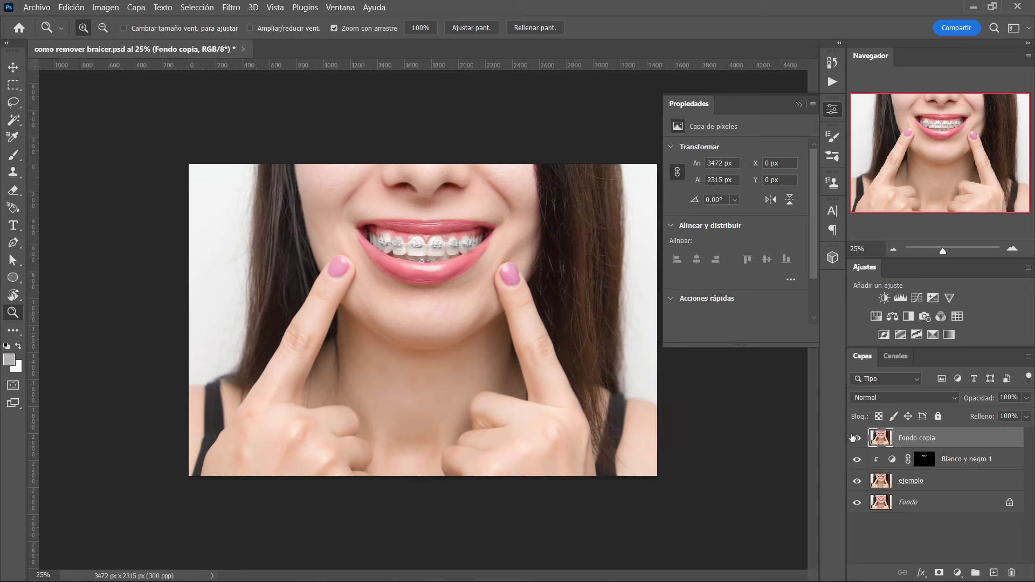
# - Toggle the 'Fondo copia' layer's visibility to compare the braces-free smile with the braced original
pyautogui.click(856, 439)
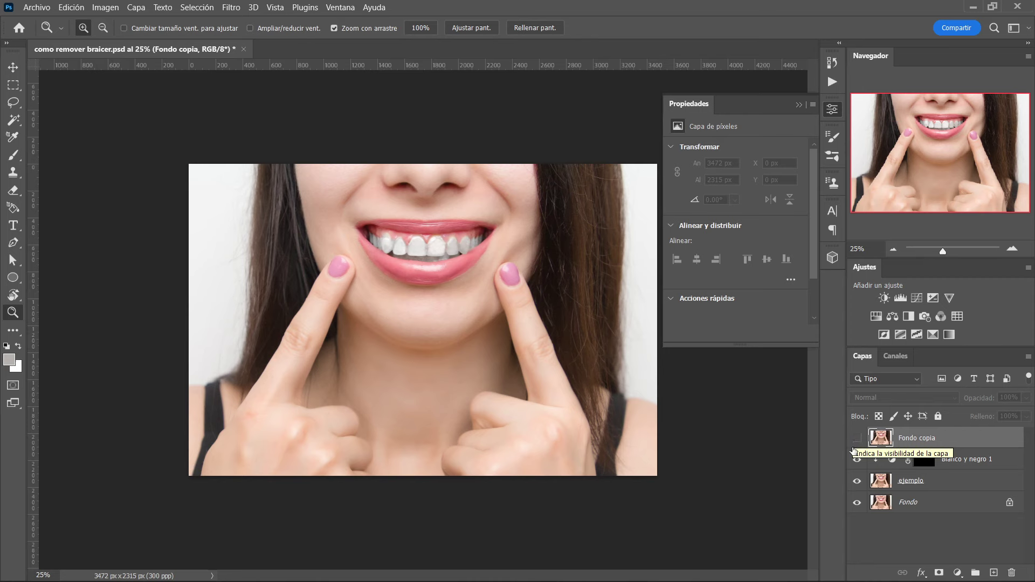
pyautogui.click(856, 439)
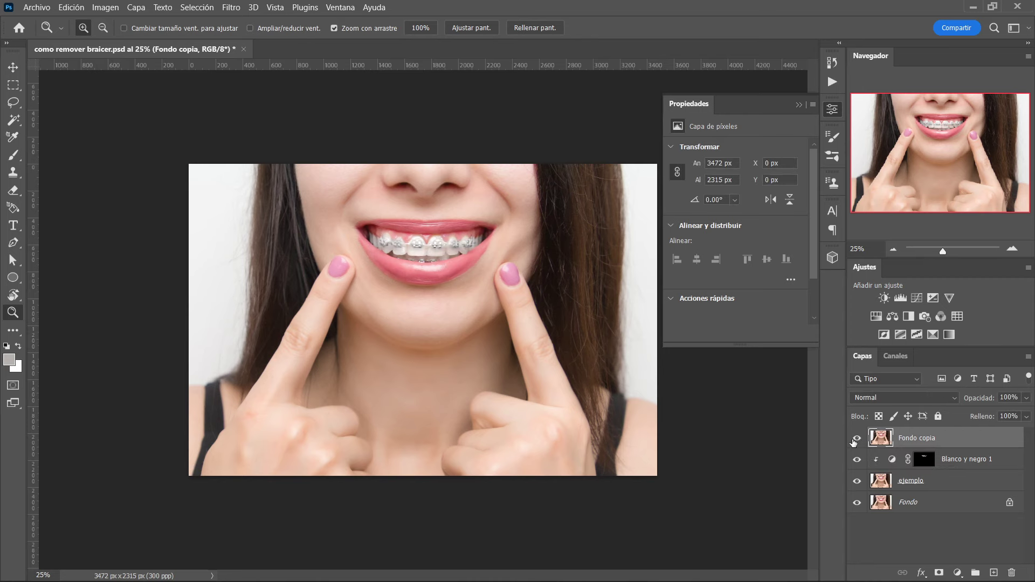
pyautogui.click(856, 439)
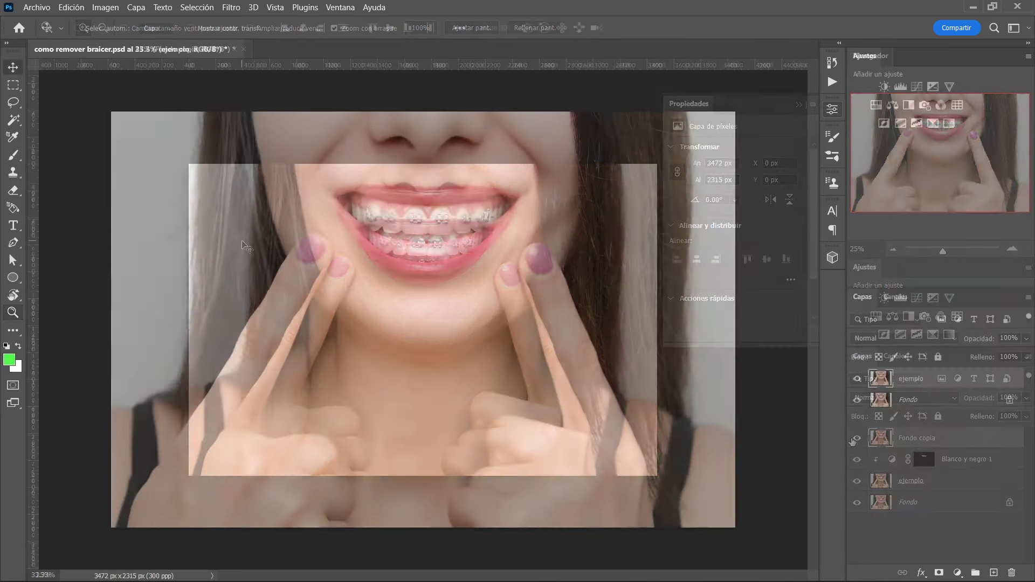
# - Zoom to about 245% on the braced left-side teeth and select the Clone Stamp with its Clone Source panel
pyautogui.press('z')
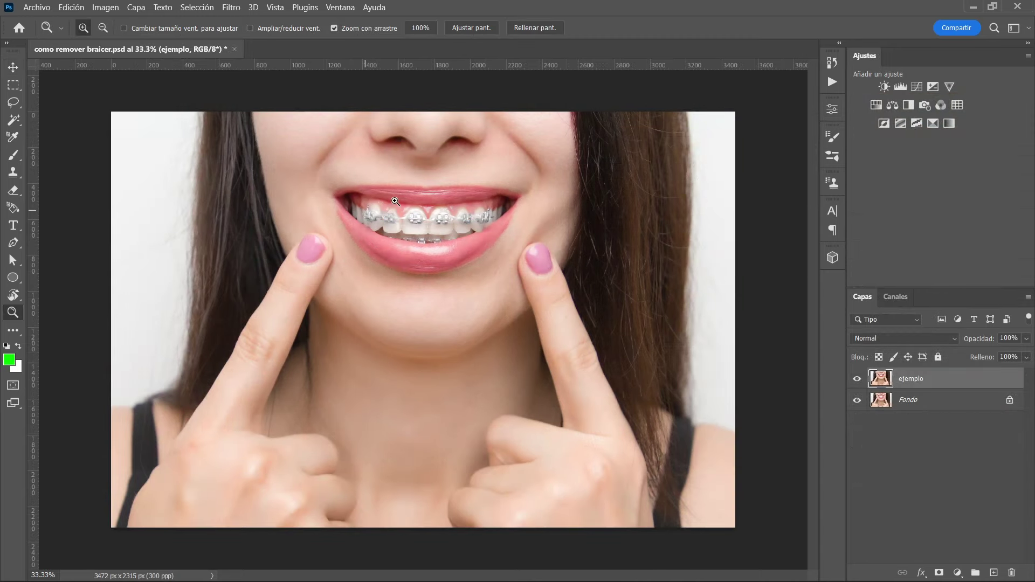
pyautogui.moveTo(407, 200); pyautogui.dragTo(483, 212)
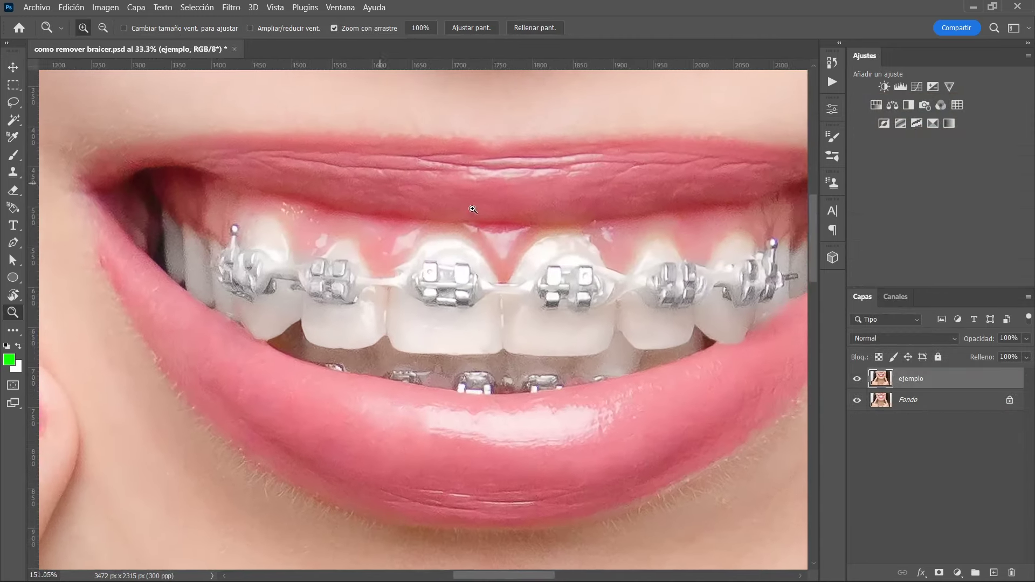
pyautogui.moveTo(323, 333); pyautogui.dragTo(299, 328)
pyautogui.moveTo(170, 307); pyautogui.dragTo(227, 307)
pyautogui.moveTo(107, 296); pyautogui.dragTo(285, 296)
pyautogui.press('s')
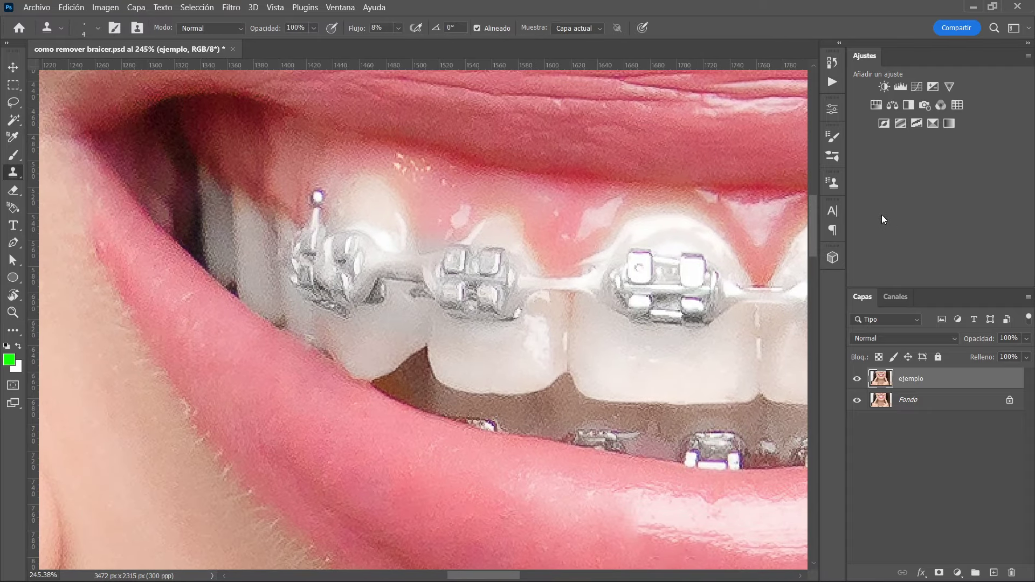
pyautogui.click(833, 183)
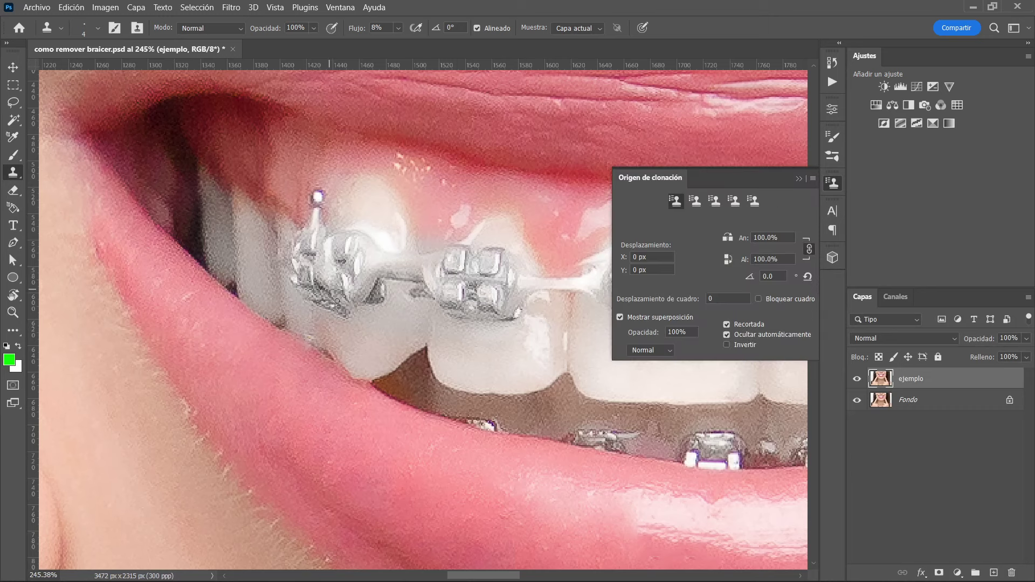
# - Give the Clone Stamp an 18 px tip with 10% hardness and 10% flow, and close Clone Source
pyautogui.rightClick(364, 331)
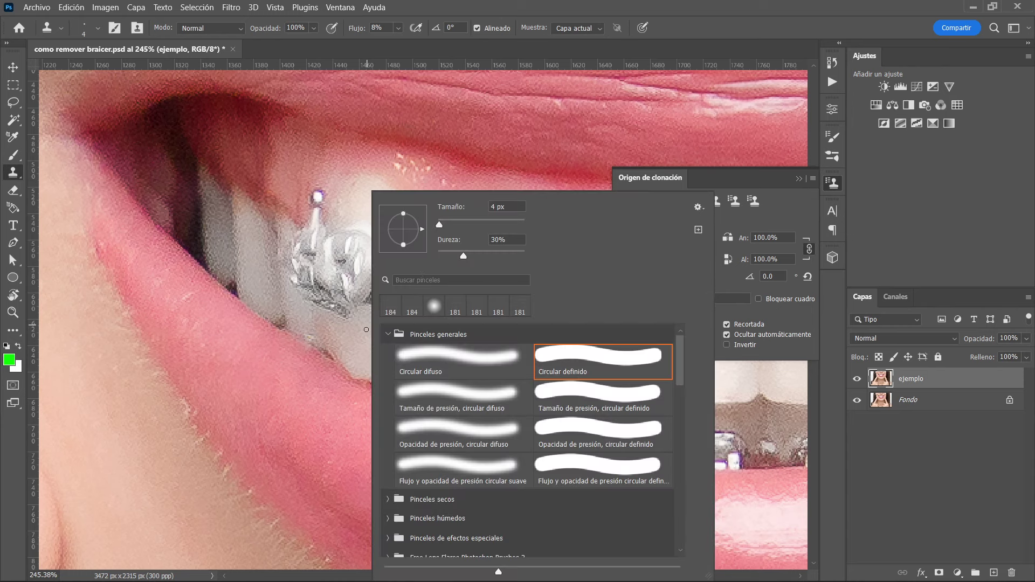
pyautogui.moveTo(440, 226); pyautogui.dragTo(451, 225)
pyautogui.moveTo(452, 226); pyautogui.dragTo(445, 255)
pyautogui.moveTo(446, 256); pyautogui.dragTo(447, 255)
pyautogui.click(396, 34)
pyautogui.click(399, 30)
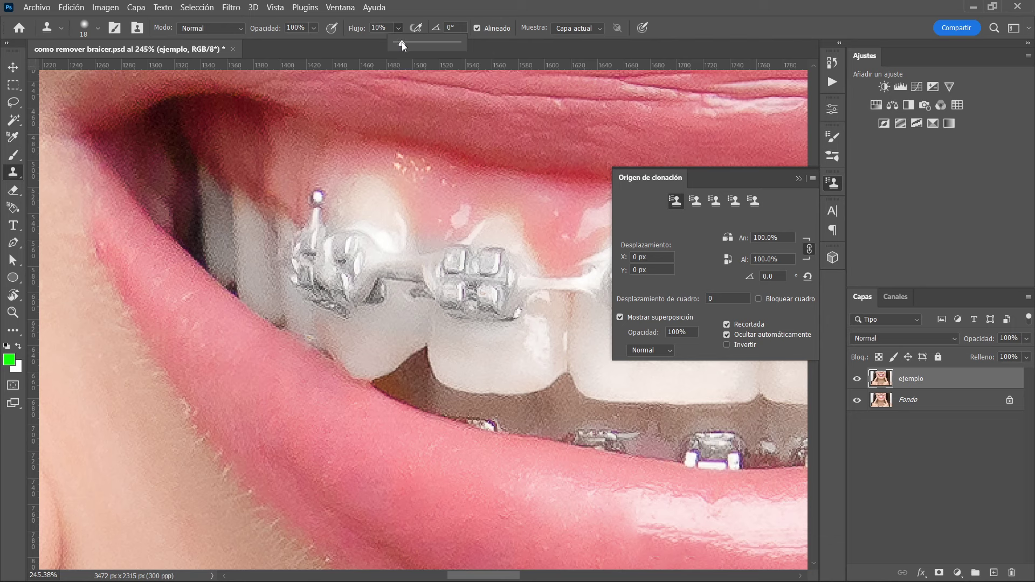
pyautogui.click(297, 40)
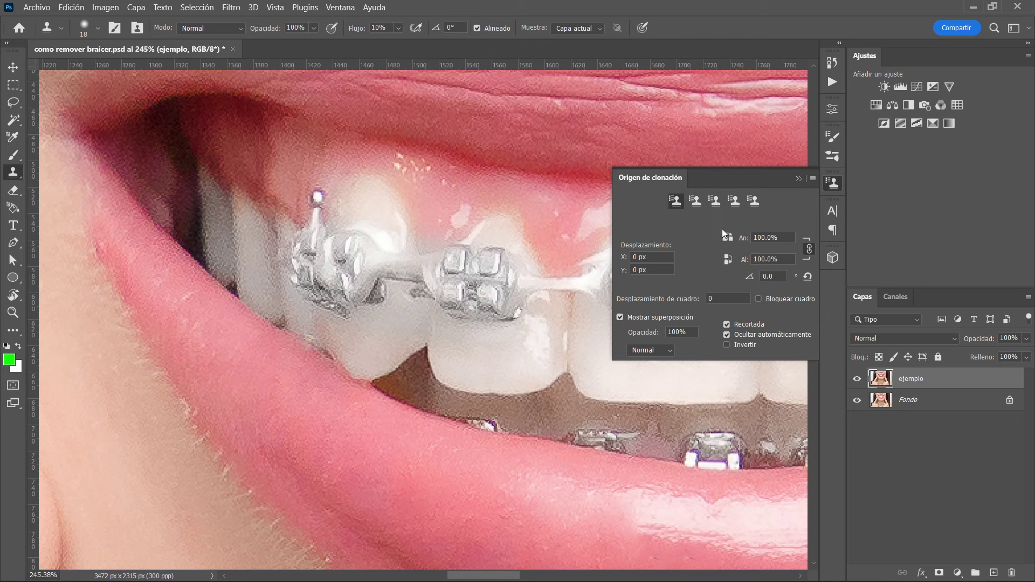
pyautogui.click(799, 178)
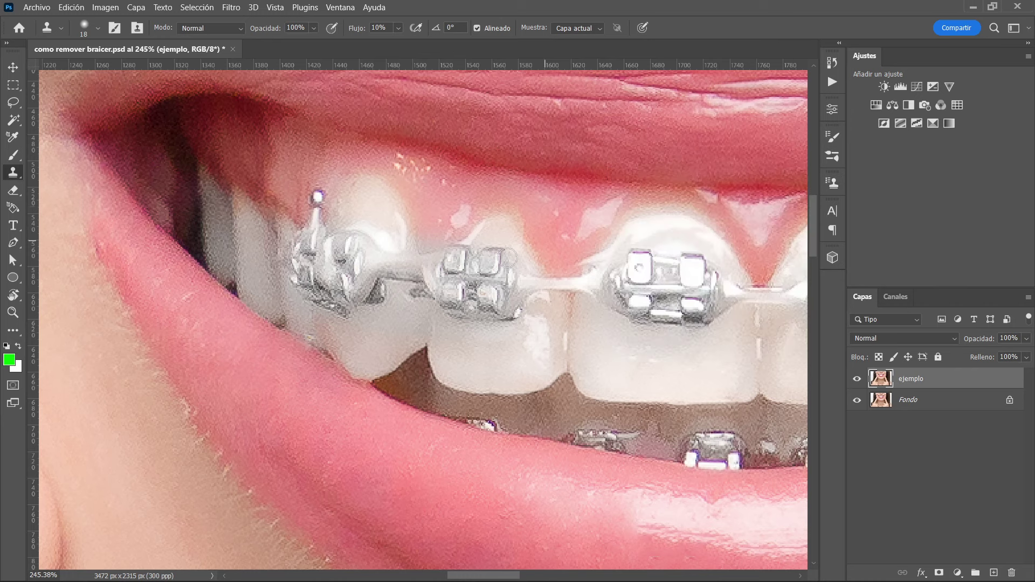
# - Clone enamel sampled below the upper front tooth's central bracket over the whole bracket
pyautogui.moveTo(406, 239); pyautogui.dragTo(380, 222)
pyautogui.moveTo(559, 274)
pyautogui.mouseDown()
pyautogui.moveTo(519, 266)
pyautogui.moveTo(369, 280)
pyautogui.mouseUp()
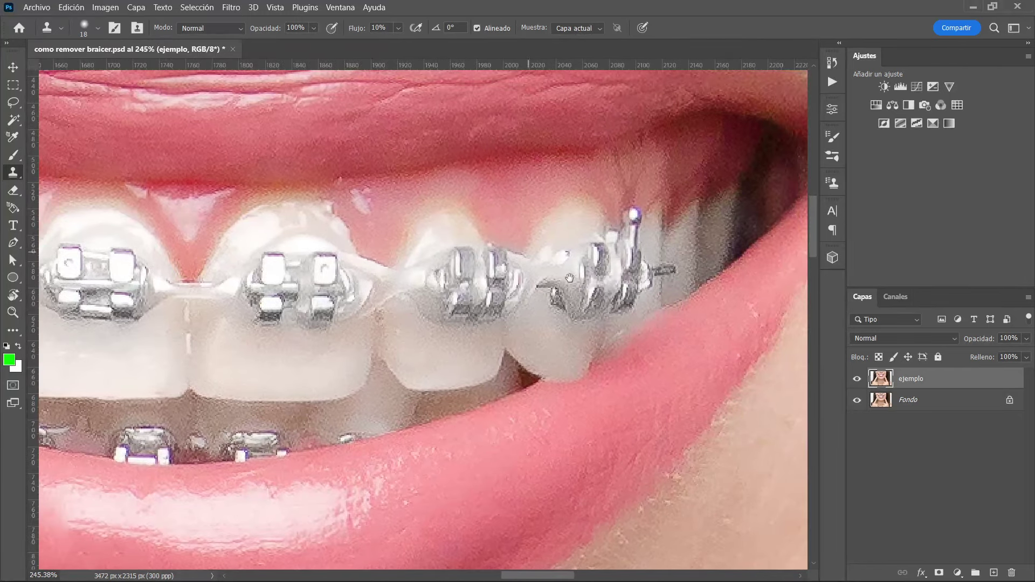
pyautogui.moveTo(142, 294); pyautogui.dragTo(488, 253)
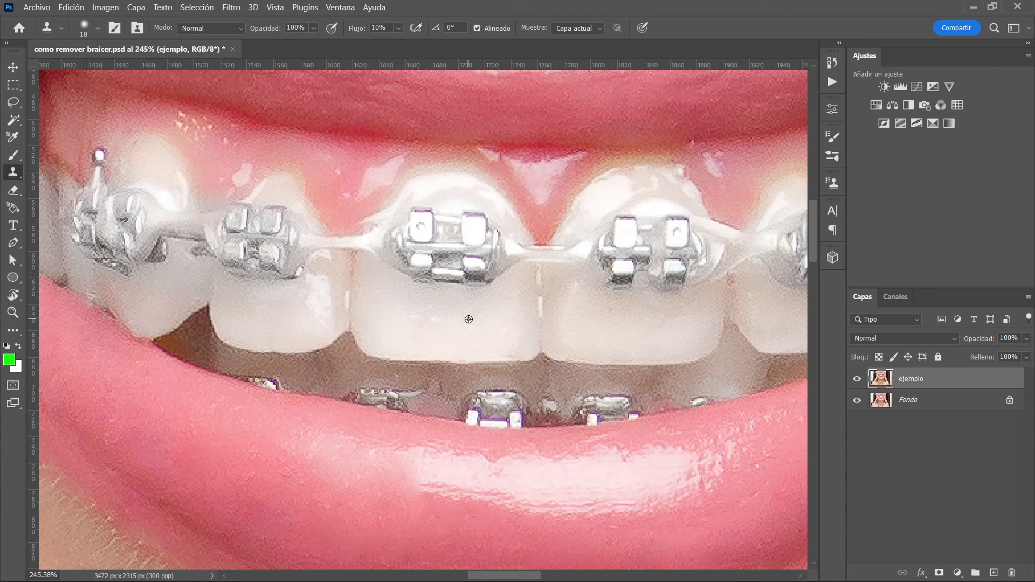
pyautogui.keyDown('alt'); pyautogui.click(469, 319); pyautogui.keyUp('alt')
pyautogui.moveTo(485, 287)
pyautogui.mouseDown()
pyautogui.moveTo(432, 290)
pyautogui.moveTo(458, 273)
pyautogui.moveTo(499, 276)
pyautogui.moveTo(407, 270)
pyautogui.moveTo(398, 256)
pyautogui.moveTo(406, 267)
pyautogui.moveTo(459, 250)
pyautogui.moveTo(504, 258)
pyautogui.moveTo(423, 291)
pyautogui.moveTo(440, 300)
pyautogui.moveTo(500, 276)
pyautogui.moveTo(417, 304)
pyautogui.moveTo(391, 284)
pyautogui.moveTo(391, 248)
pyautogui.moveTo(413, 221)
pyautogui.moveTo(459, 222)
pyautogui.moveTo(474, 257)
pyautogui.moveTo(455, 253)
pyautogui.moveTo(467, 260)
pyautogui.moveTo(488, 230)
pyautogui.moveTo(429, 216)
pyautogui.moveTo(414, 245)
pyautogui.moveTo(473, 224)
pyautogui.moveTo(519, 251)
pyautogui.mouseUp()
pyautogui.keyDown('alt'); pyautogui.click(384, 303); pyautogui.keyUp('alt')
pyautogui.keyDown('alt'); pyautogui.click(473, 293); pyautogui.keyUp('alt')
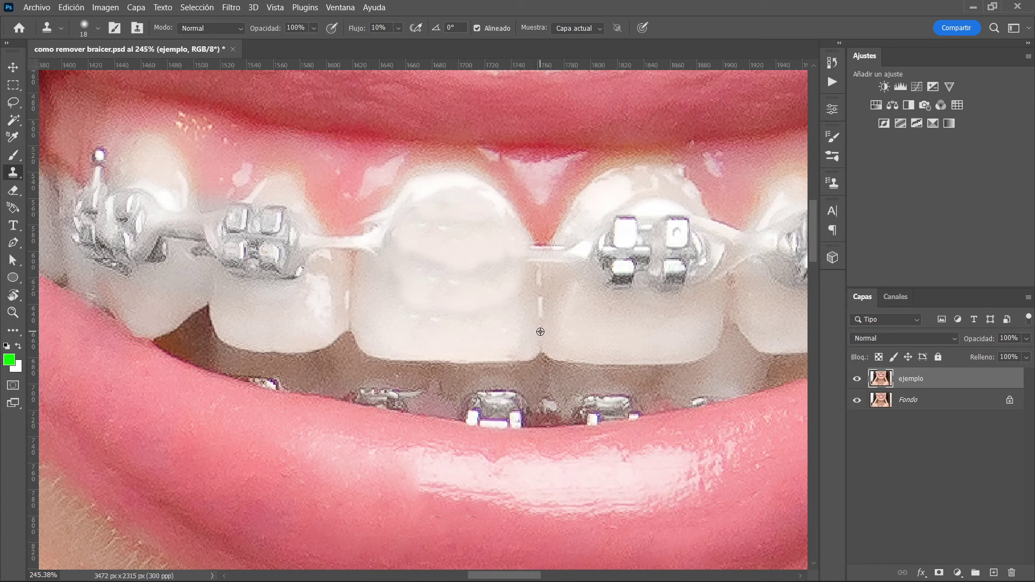
# - Clone out the wire between the two front teeth
pyautogui.keyDown('alt'); pyautogui.click(540, 337); pyautogui.keyUp('alt')
pyautogui.moveTo(541, 273)
pyautogui.mouseDown()
pyautogui.moveTo(541, 257)
pyautogui.moveTo(526, 254)
pyautogui.moveTo(539, 278)
pyautogui.moveTo(561, 262)
pyautogui.moveTo(555, 286)
pyautogui.moveTo(598, 257)
pyautogui.mouseUp()
pyautogui.keyDown('alt'); pyautogui.click(546, 347); pyautogui.keyUp('alt')
# - Clone over the neighbouring front tooth's bracket and the dark wire in the gap
pyautogui.moveTo(566, 293); pyautogui.dragTo(318, 318)
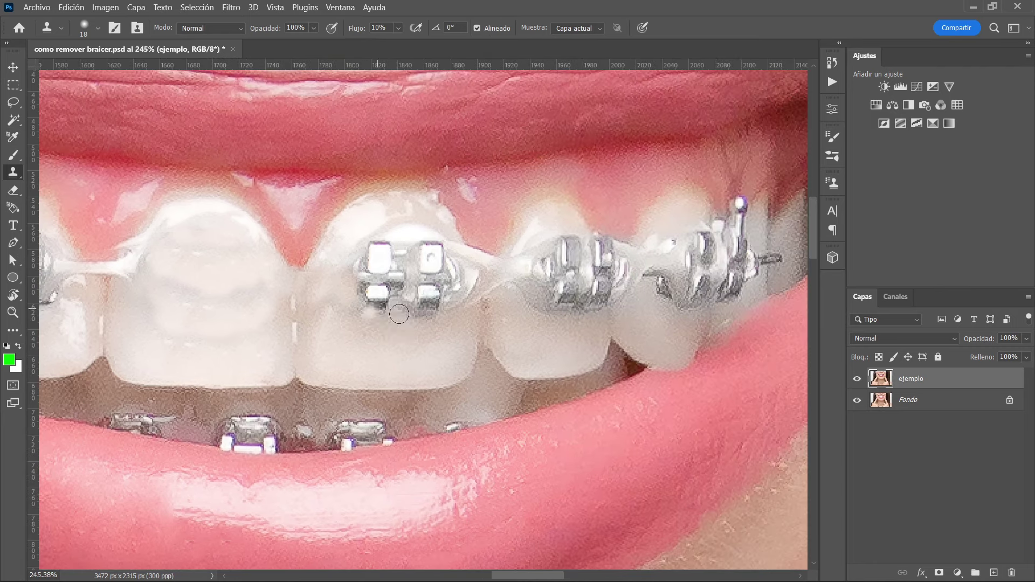
pyautogui.keyDown('alt'); pyautogui.click(355, 345); pyautogui.keyUp('alt')
pyautogui.moveTo(388, 275)
pyautogui.mouseDown()
pyautogui.moveTo(373, 305)
pyautogui.moveTo(370, 282)
pyautogui.moveTo(390, 256)
pyautogui.moveTo(436, 300)
pyautogui.moveTo(423, 318)
pyautogui.moveTo(432, 300)
pyautogui.moveTo(397, 240)
pyautogui.moveTo(465, 249)
pyautogui.mouseUp()
pyautogui.keyDown('alt'); pyautogui.click(483, 336); pyautogui.keyUp('alt')
pyautogui.moveTo(488, 286)
pyautogui.mouseDown()
pyautogui.moveTo(485, 268)
pyautogui.moveTo(469, 270)
pyautogui.moveTo(496, 266)
pyautogui.mouseUp()
pyautogui.moveTo(460, 237); pyautogui.dragTo(474, 259)
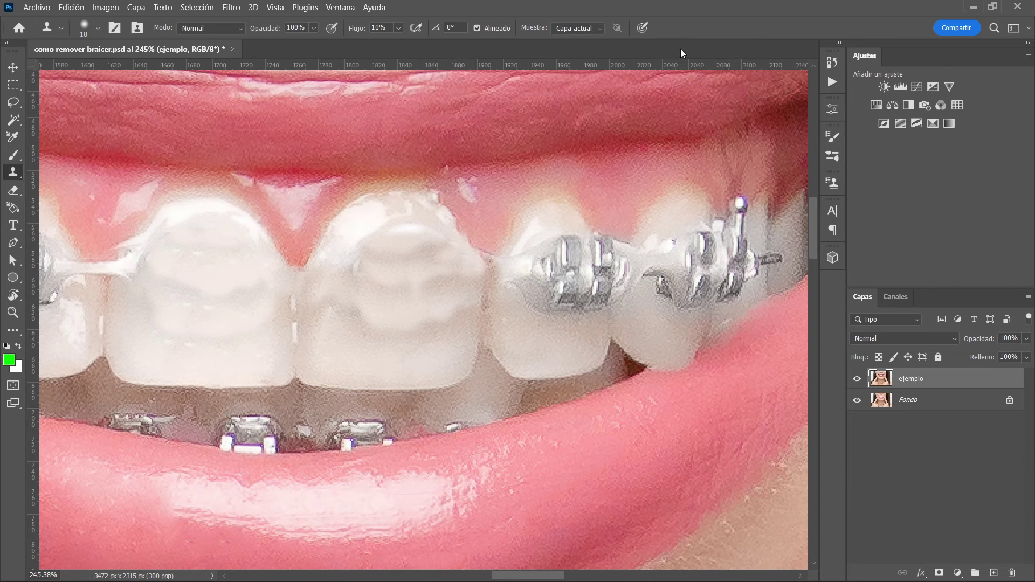
# - Show the Navigator panel via Ventana > Navegador and bring the next bracketed tooth into view
pyautogui.click(340, 7)
pyautogui.click(377, 441)
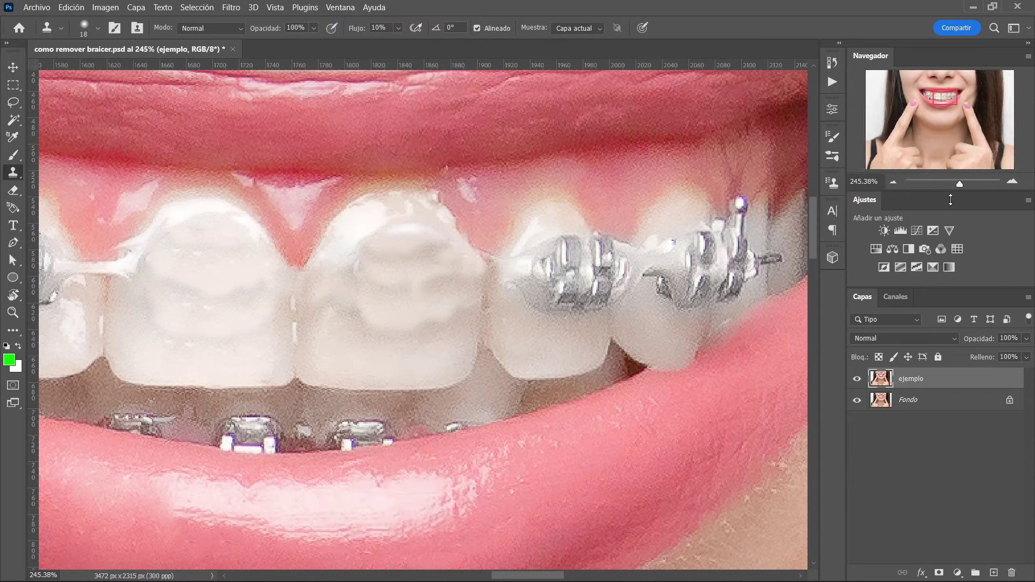
pyautogui.moveTo(415, 250); pyautogui.dragTo(346, 242)
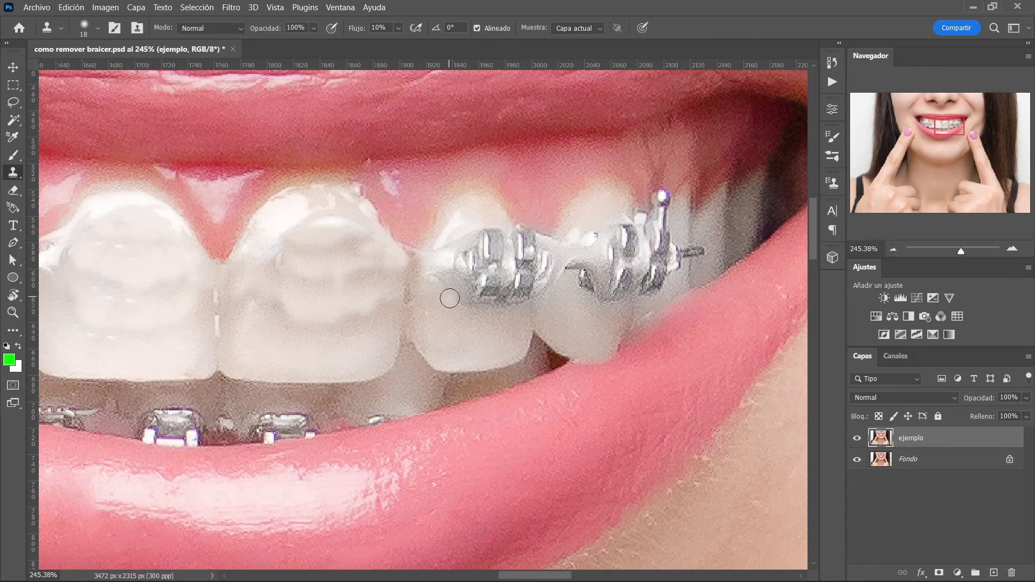
pyautogui.rightClick(453, 299)
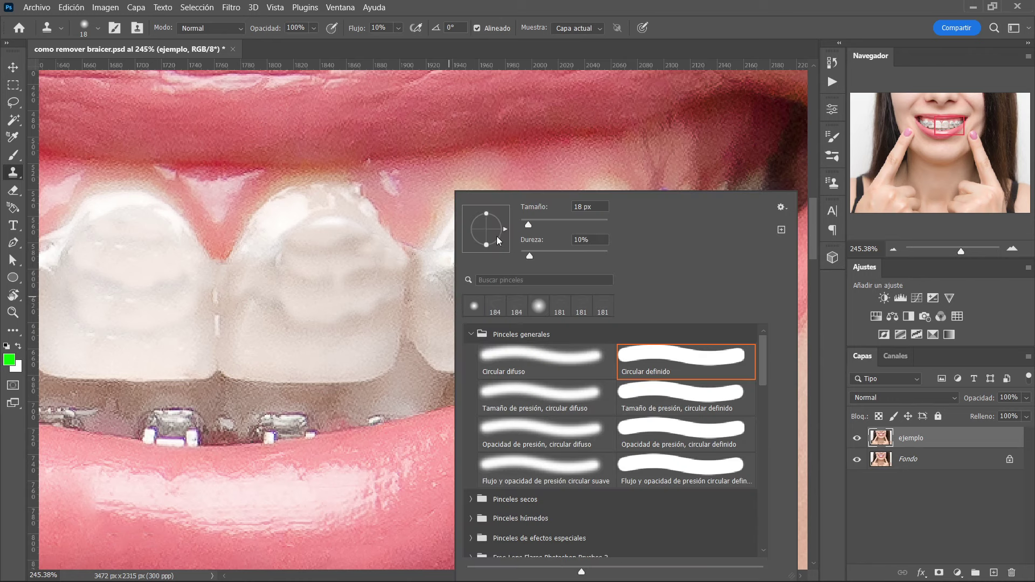
# - Reshape the brush tip into a narrow ellipse angled at about 95°
pyautogui.moveTo(497, 240); pyautogui.dragTo(481, 205)
pyautogui.moveTo(498, 228); pyautogui.dragTo(491, 220)
pyautogui.moveTo(502, 230); pyautogui.dragTo(499, 228)
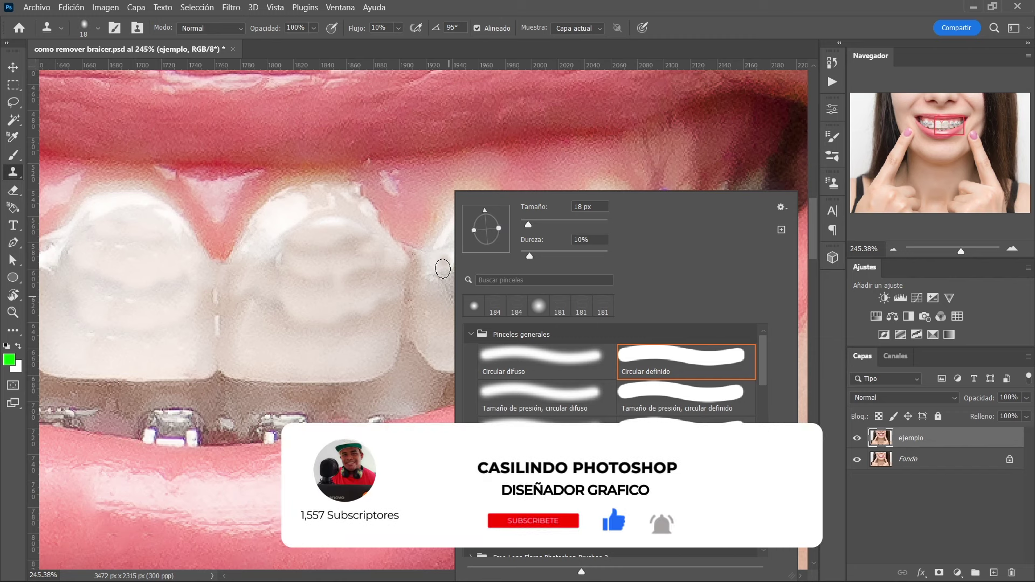
pyautogui.click(438, 313)
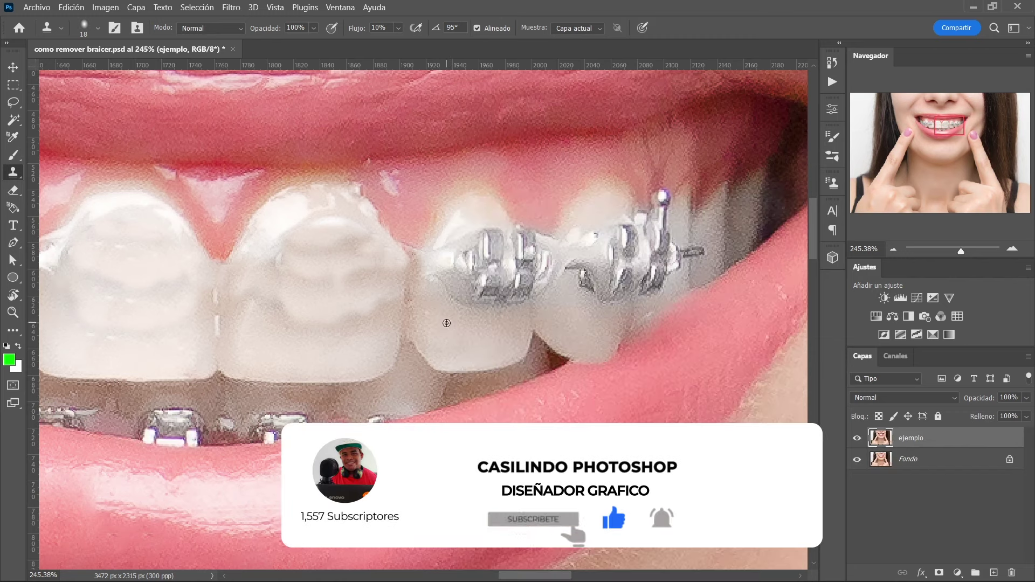
# - Clone tooth texture over the centre of the bracket and the tooth edge beside it
pyautogui.moveTo(458, 285)
pyautogui.mouseDown()
pyautogui.moveTo(485, 282)
pyautogui.moveTo(470, 258)
pyautogui.mouseUp()
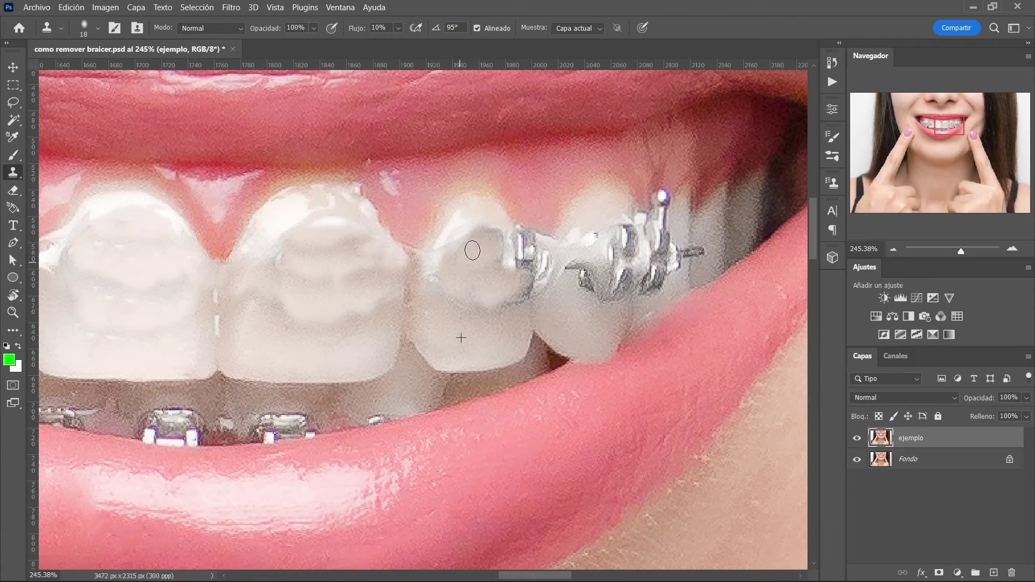
pyautogui.moveTo(470, 258)
pyautogui.mouseDown()
pyautogui.moveTo(458, 242)
pyautogui.moveTo(486, 210)
pyautogui.moveTo(495, 212)
pyautogui.mouseUp()
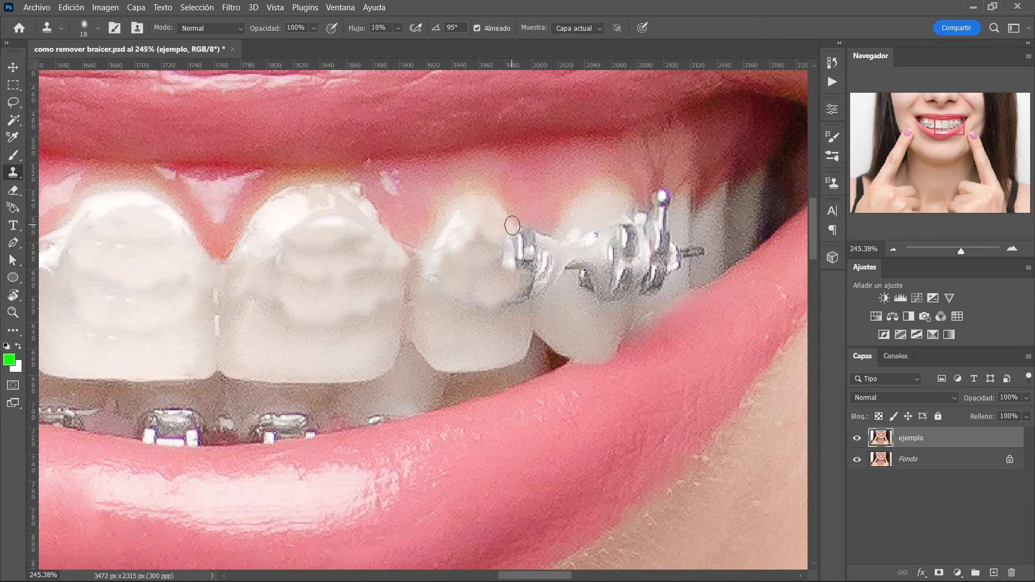
pyautogui.moveTo(510, 224); pyautogui.dragTo(483, 249)
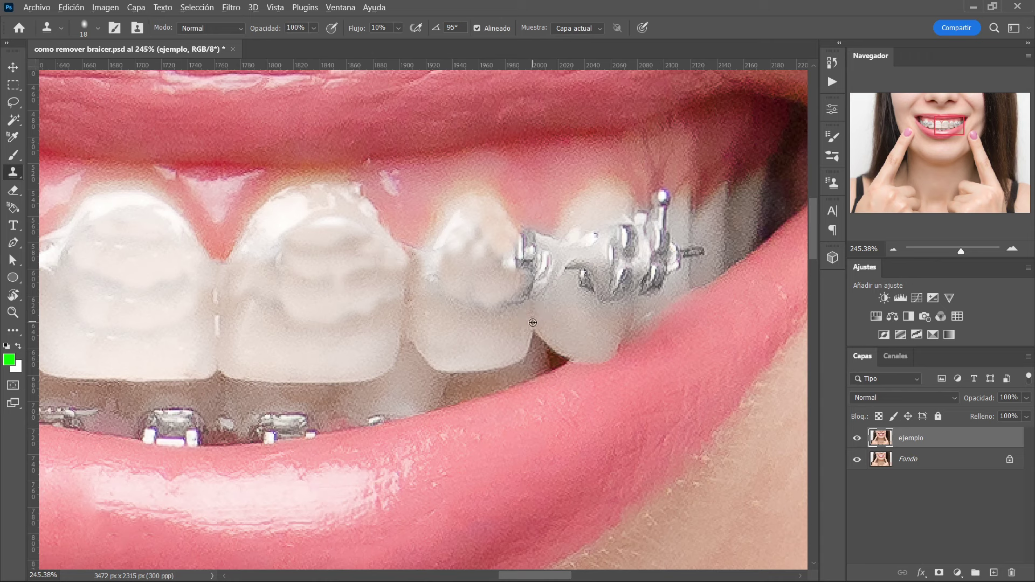
# - Resample enamel several times and clone away the bracket's left part and dark edge
pyautogui.keyDown('alt'); pyautogui.click(532, 318); pyautogui.keyUp('alt')
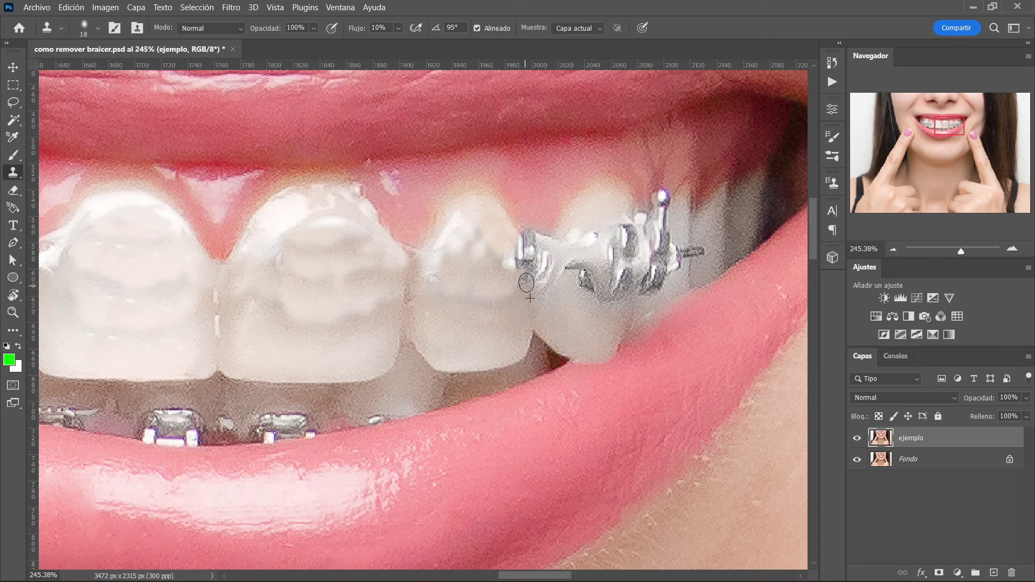
pyautogui.moveTo(528, 292); pyautogui.dragTo(521, 243)
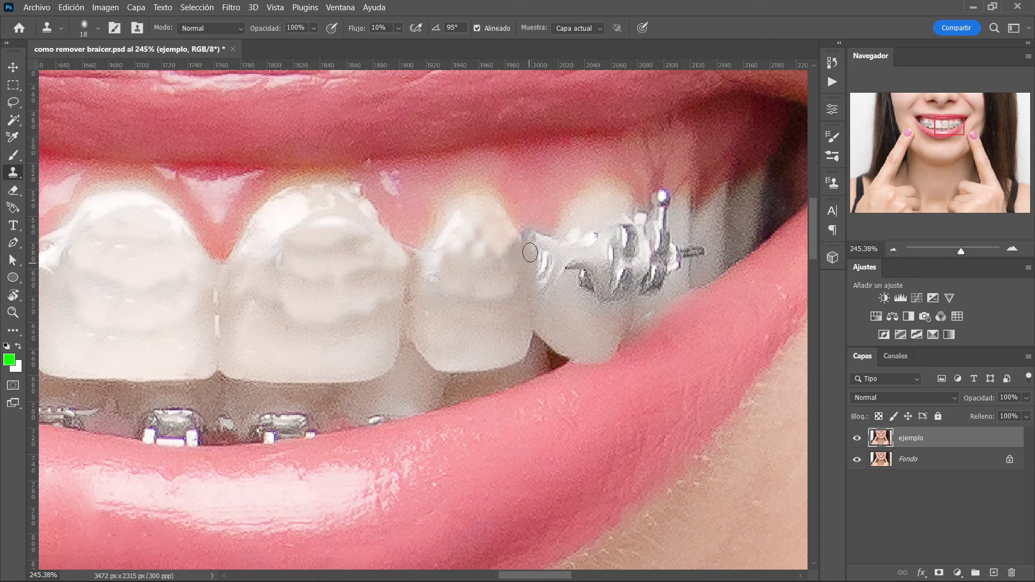
pyautogui.keyDown('alt'); pyautogui.click(562, 221); pyautogui.keyUp('alt')
pyautogui.moveTo(527, 231)
pyautogui.mouseDown()
pyautogui.moveTo(538, 256)
pyautogui.moveTo(534, 243)
pyautogui.moveTo(389, 244)
pyautogui.mouseUp()
pyautogui.keyDown('alt'); pyautogui.click(391, 314); pyautogui.keyUp('alt')
pyautogui.moveTo(394, 293)
pyautogui.mouseDown()
pyautogui.moveTo(439, 294)
pyautogui.moveTo(462, 312)
pyautogui.moveTo(441, 280)
pyautogui.mouseUp()
pyautogui.moveTo(445, 270)
pyautogui.mouseDown()
pyautogui.moveTo(416, 269)
pyautogui.moveTo(475, 280)
pyautogui.moveTo(463, 240)
pyautogui.moveTo(449, 235)
pyautogui.moveTo(416, 258)
pyautogui.moveTo(443, 232)
pyautogui.moveTo(474, 226)
pyautogui.moveTo(485, 274)
pyautogui.mouseUp()
# - Sample clean tooth texture and clone over the rear tooth bracket's bright purple-white highlight
pyautogui.keyDown('alt'); pyautogui.click(484, 321); pyautogui.keyUp('alt')
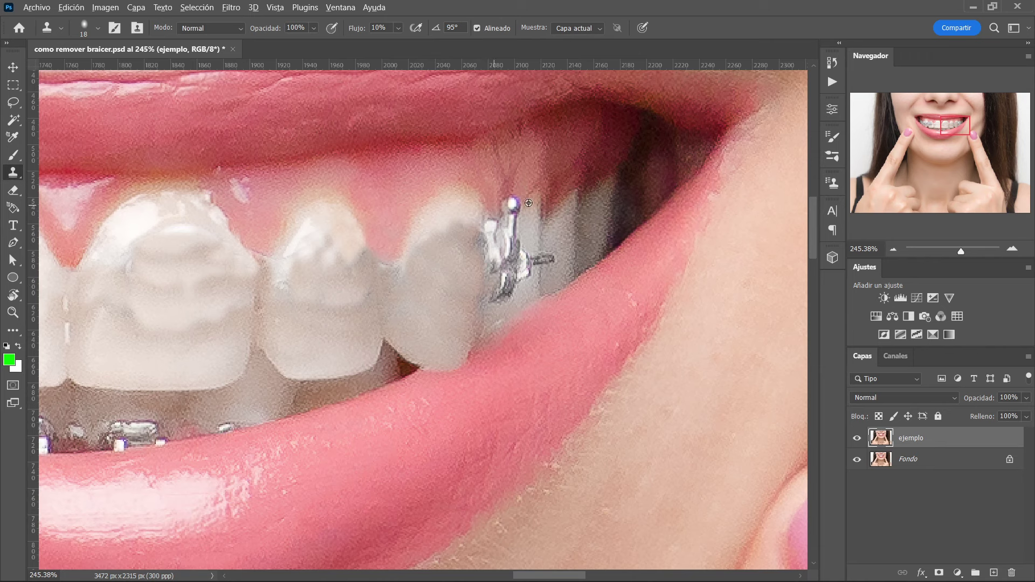
pyautogui.hscroll(3, 502, 196)
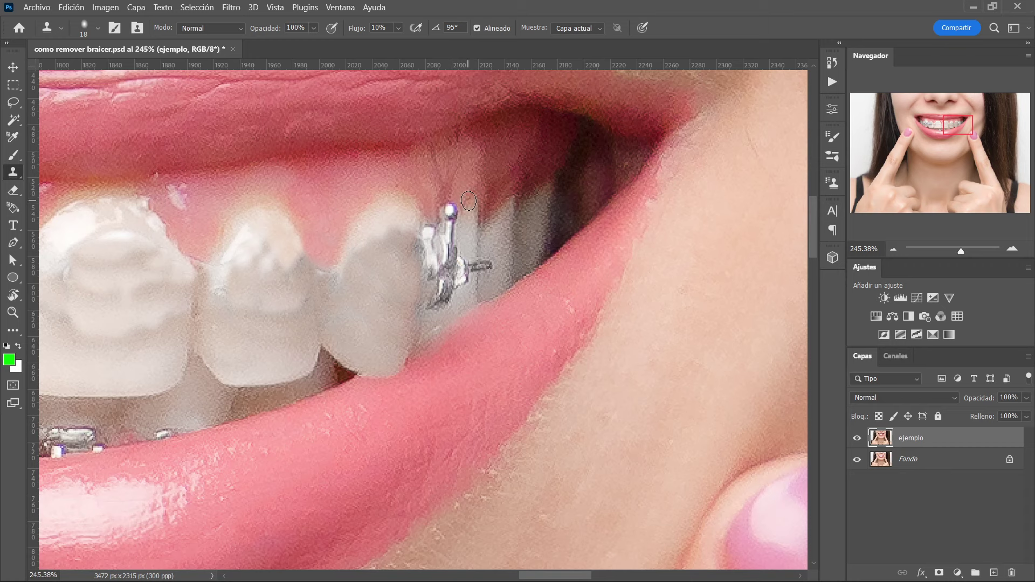
pyautogui.press('super')
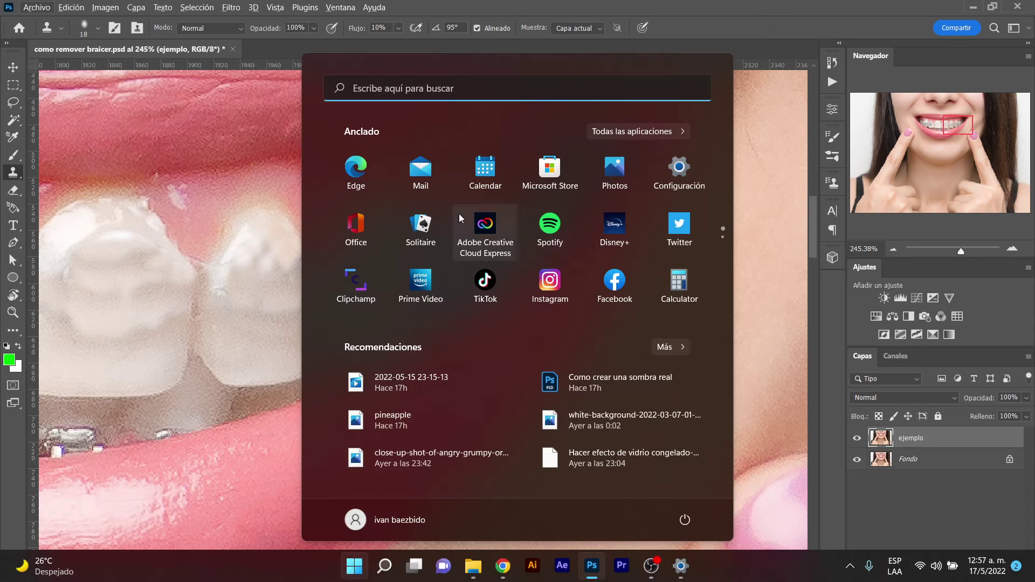
pyautogui.click(592, 566)
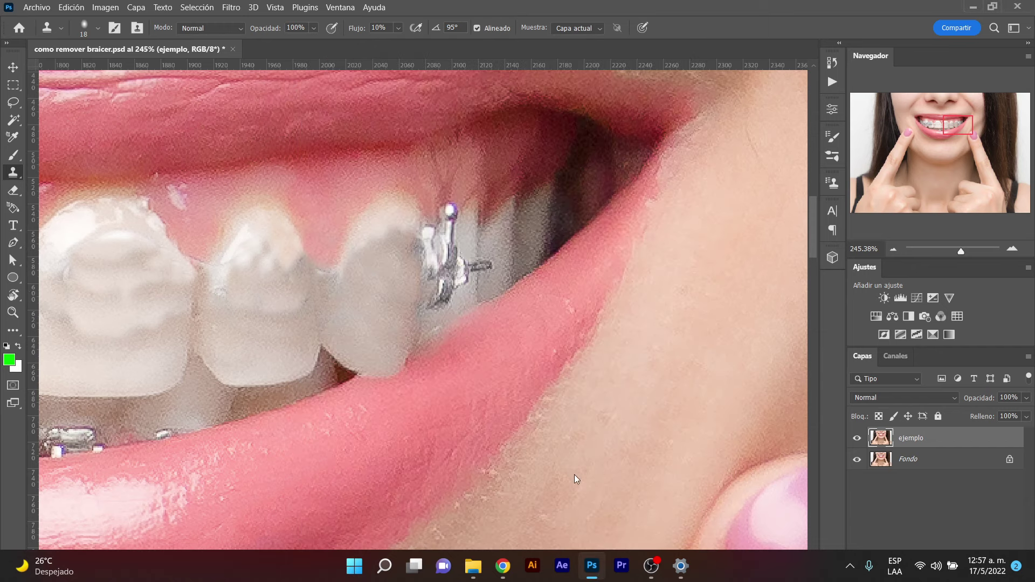
pyautogui.keyDown('alt'); pyautogui.click(466, 204); pyautogui.keyUp('alt')
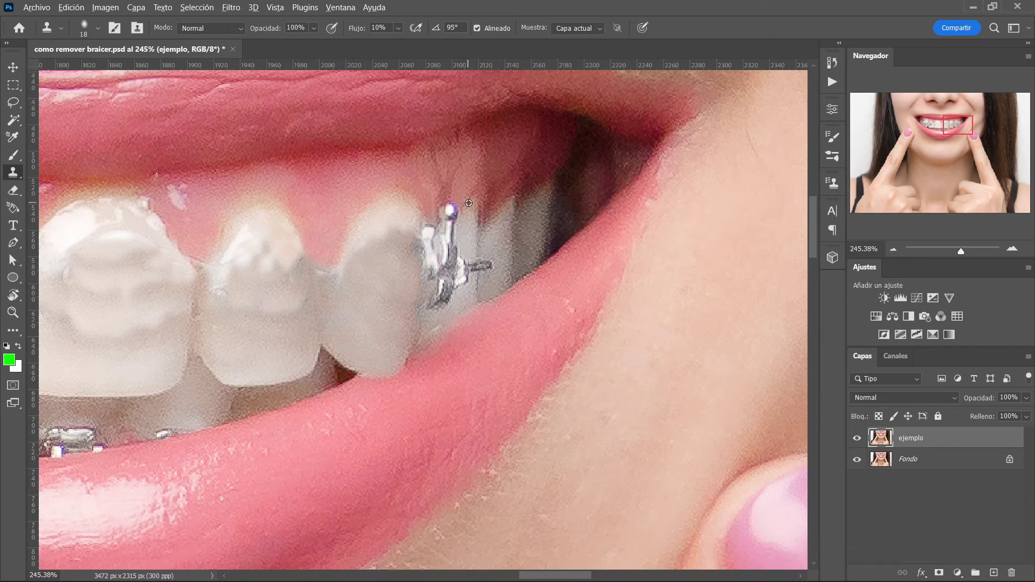
pyautogui.moveTo(460, 218); pyautogui.dragTo(446, 222)
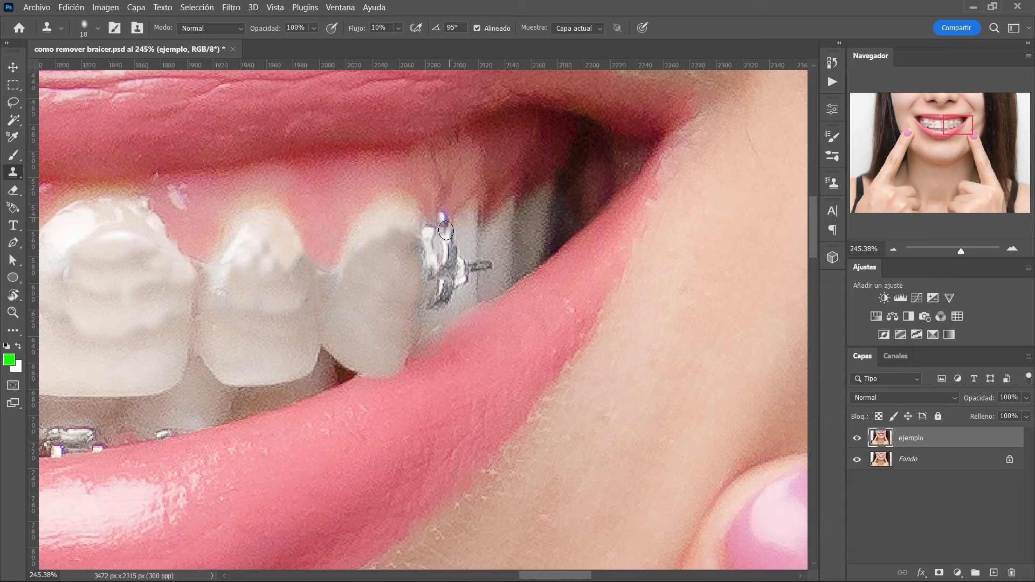
pyautogui.moveTo(446, 231); pyautogui.dragTo(444, 222)
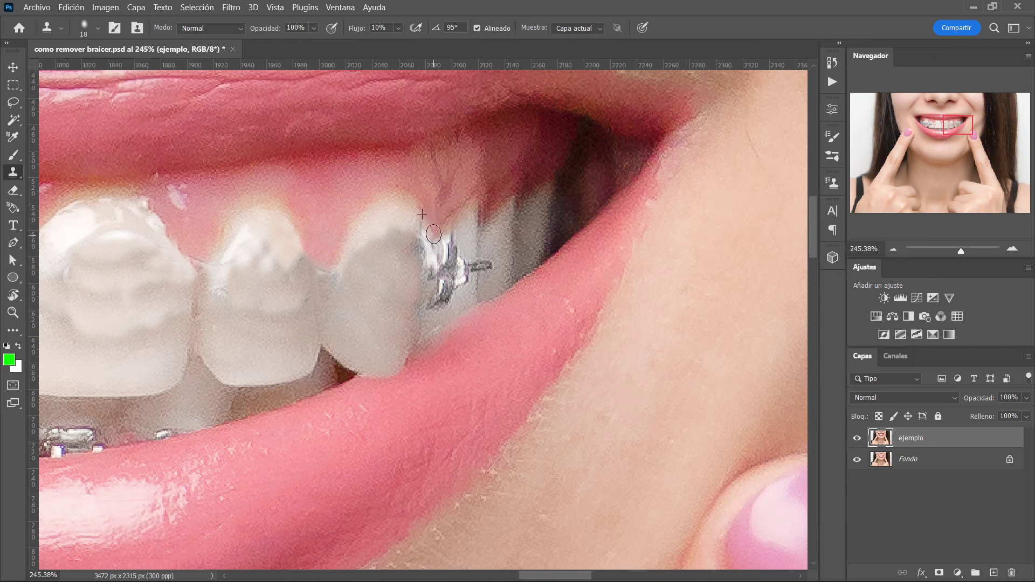
pyautogui.moveTo(430, 228); pyautogui.dragTo(427, 238)
# - Cover the lower bracket and its silver remnant, repainting the gap between the teeth
pyautogui.keyDown('alt'); pyautogui.click(422, 326); pyautogui.keyUp('alt')
pyautogui.moveTo(440, 288)
pyautogui.mouseDown()
pyautogui.moveTo(444, 313)
pyautogui.moveTo(479, 247)
pyautogui.moveTo(481, 265)
pyautogui.mouseUp()
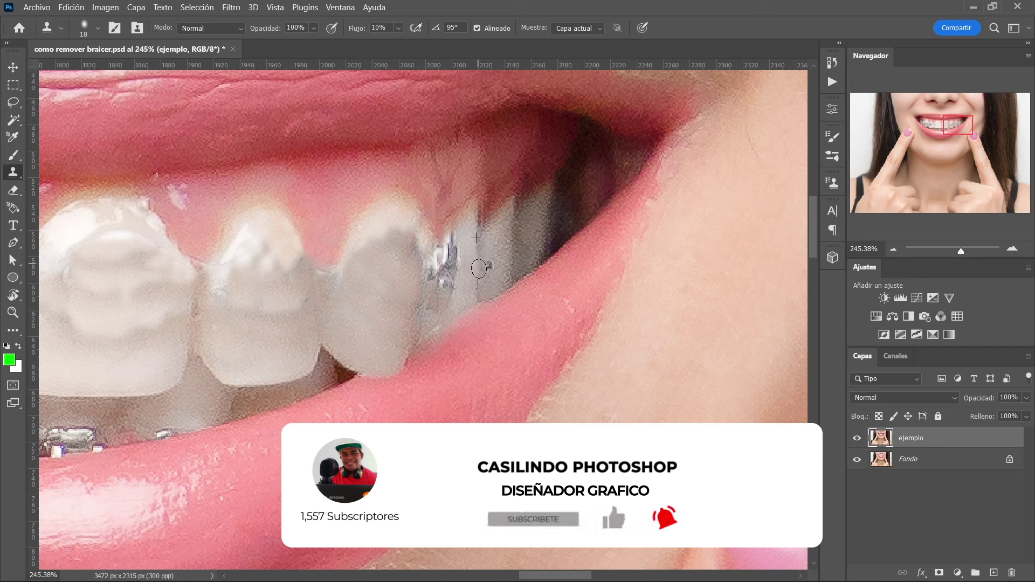
pyautogui.moveTo(484, 265); pyautogui.dragTo(489, 261)
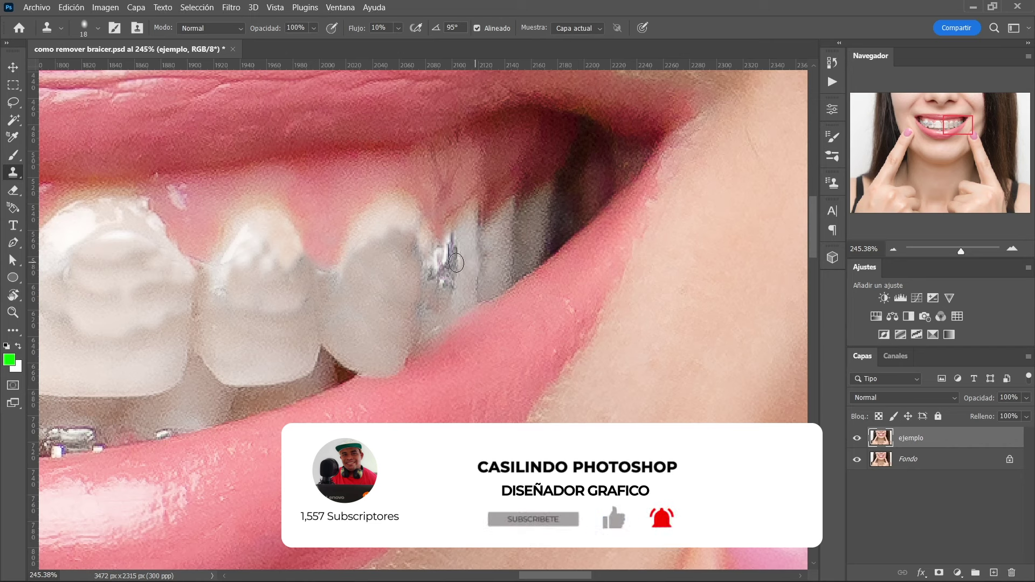
pyautogui.keyDown('alt'); pyautogui.click(458, 223); pyautogui.keyUp('alt')
pyautogui.moveTo(444, 238)
pyautogui.mouseDown()
pyautogui.moveTo(450, 278)
pyautogui.moveTo(439, 311)
pyautogui.mouseUp()
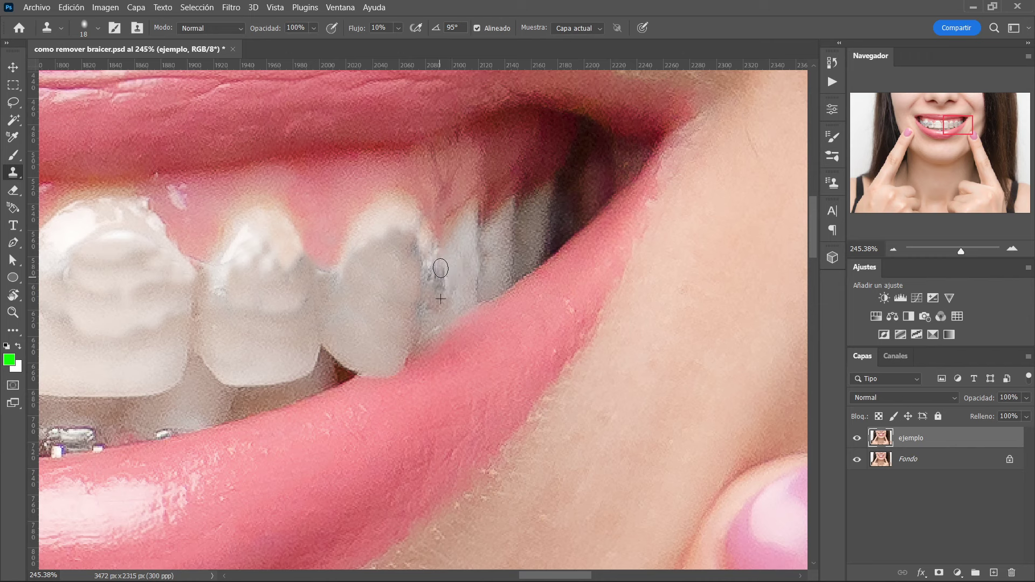
pyautogui.moveTo(441, 268)
pyautogui.mouseDown()
pyautogui.moveTo(436, 281)
pyautogui.moveTo(455, 272)
pyautogui.mouseUp()
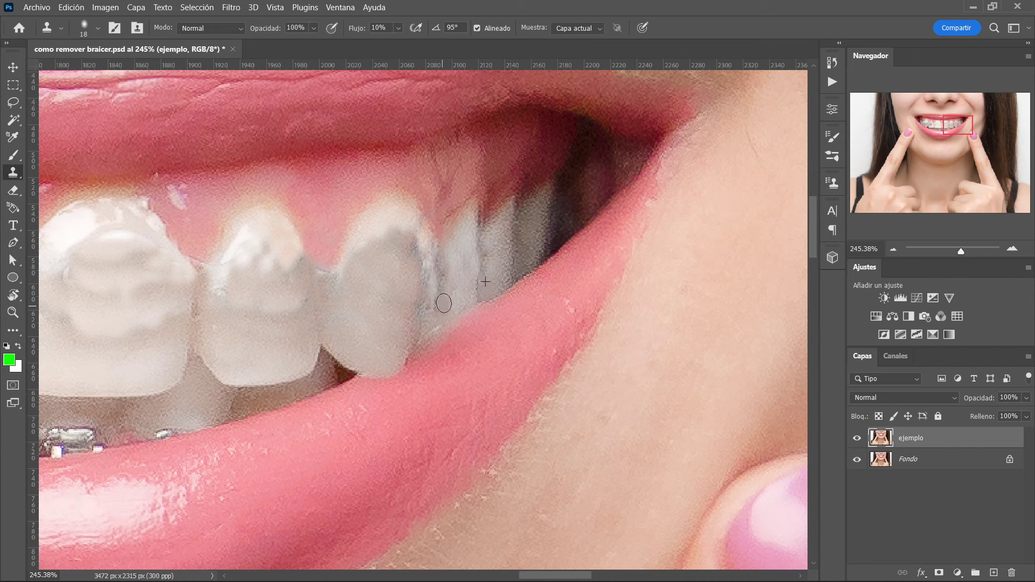
# - Rebuild the upper tooth surface from the neighbouring tooth and fit the image on screen with Ctrl+0
pyautogui.keyDown('alt'); pyautogui.click(430, 236); pyautogui.keyUp('alt')
pyautogui.moveTo(393, 238); pyautogui.dragTo(416, 296)
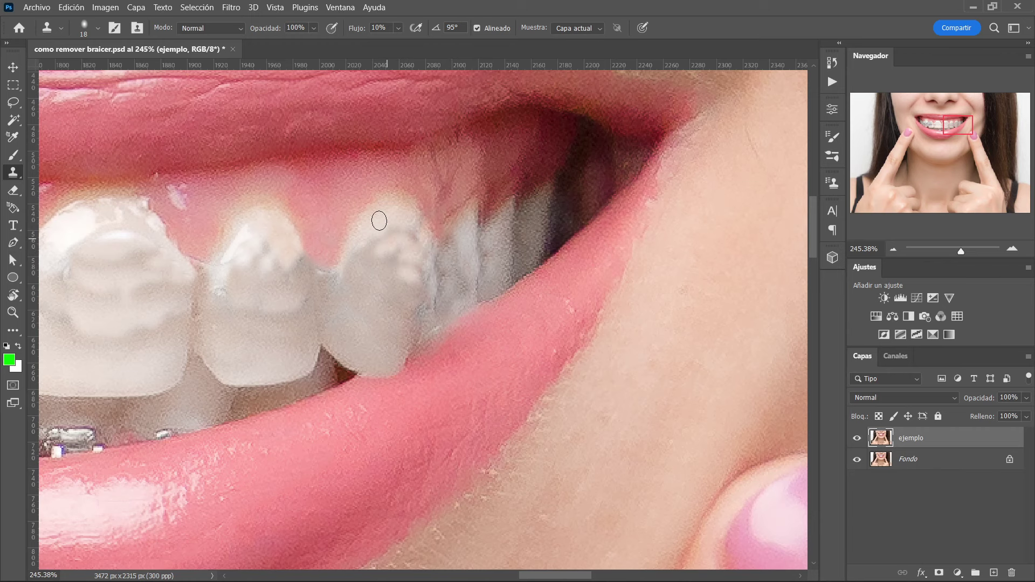
pyautogui.hotkey('ctrl', '0')
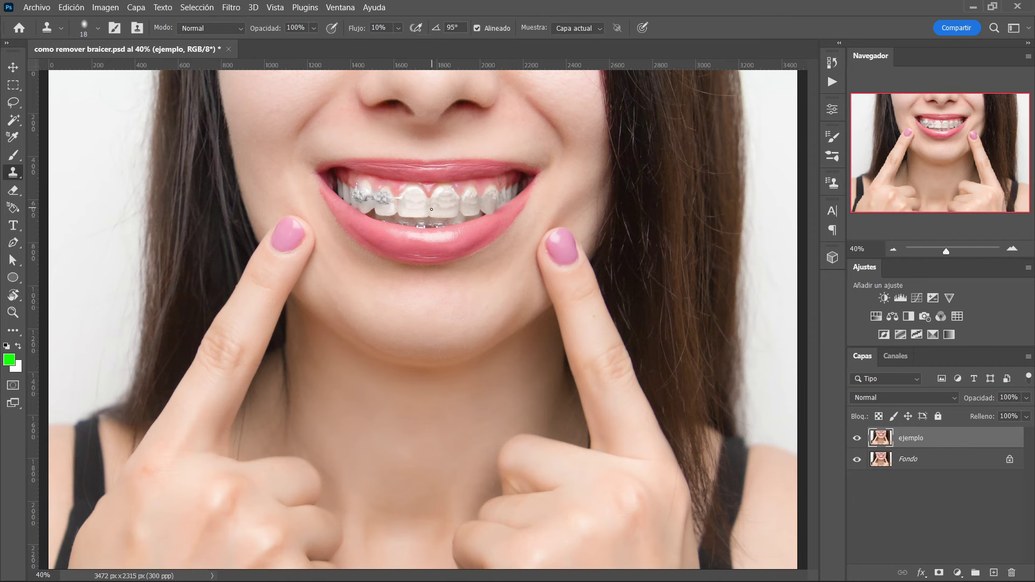
# - Zoom to about 208% on the remaining back-tooth braces and open the healing tools list
pyautogui.press('z')
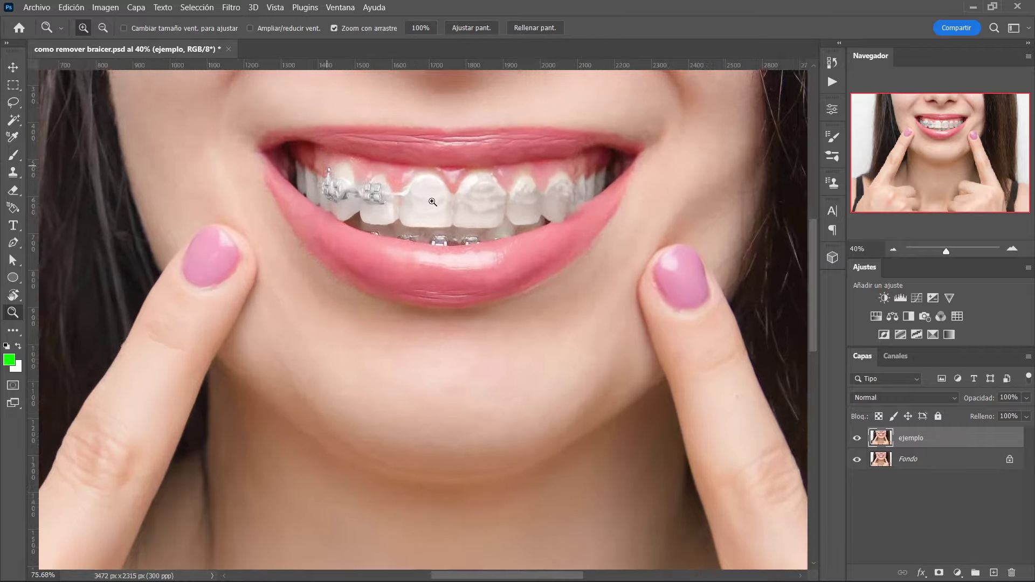
pyautogui.moveTo(398, 204)
pyautogui.mouseDown()
pyautogui.moveTo(422, 200)
pyautogui.moveTo(437, 239)
pyautogui.mouseUp()
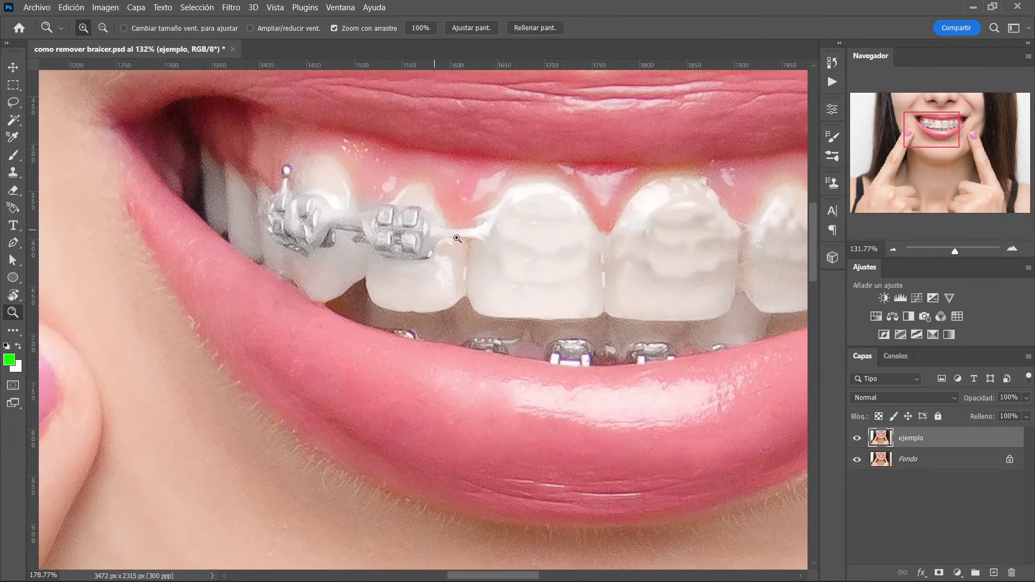
pyautogui.click(436, 226)
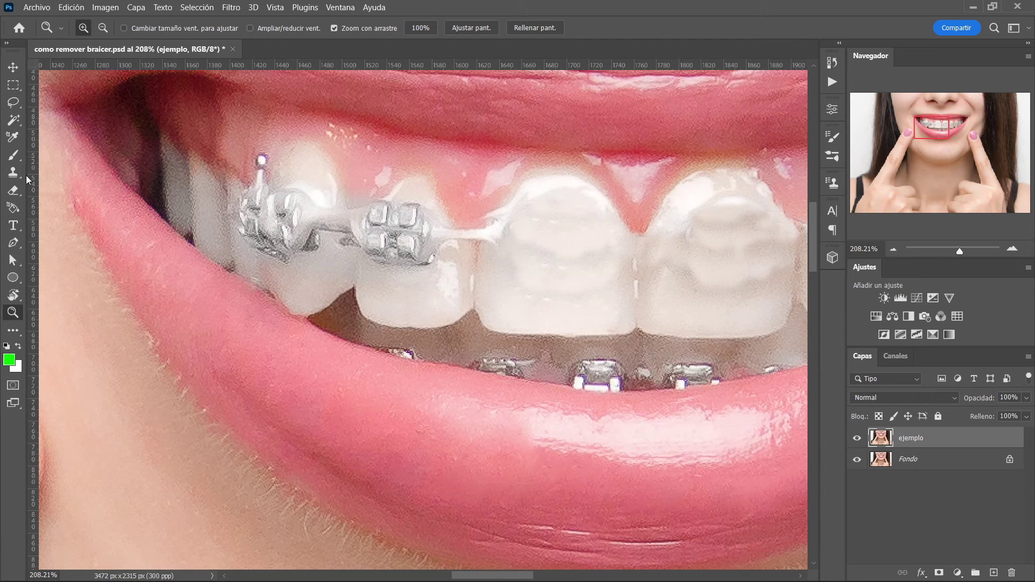
pyautogui.press('j')
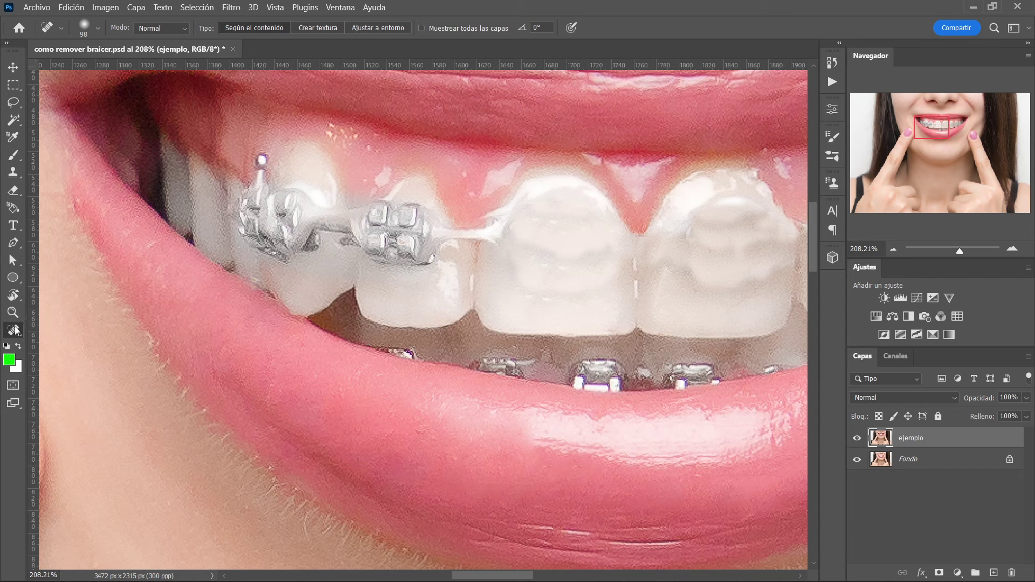
pyautogui.rightClick(15, 330)
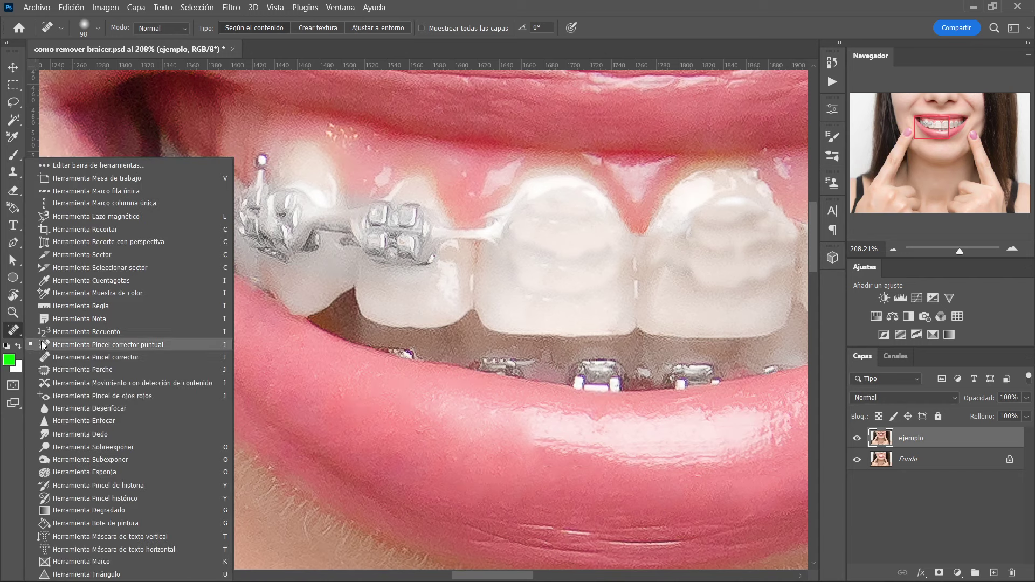
# - Switch to the Patch tool and patch the square bracket with nearby clean enamel
pyautogui.click(56, 370)
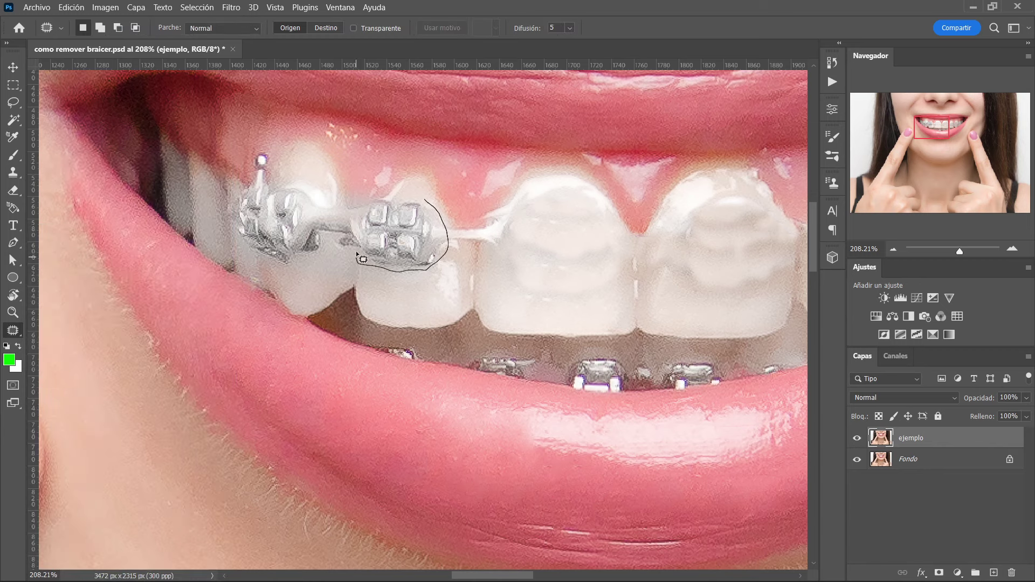
pyautogui.moveTo(448, 234); pyautogui.dragTo(424, 199)
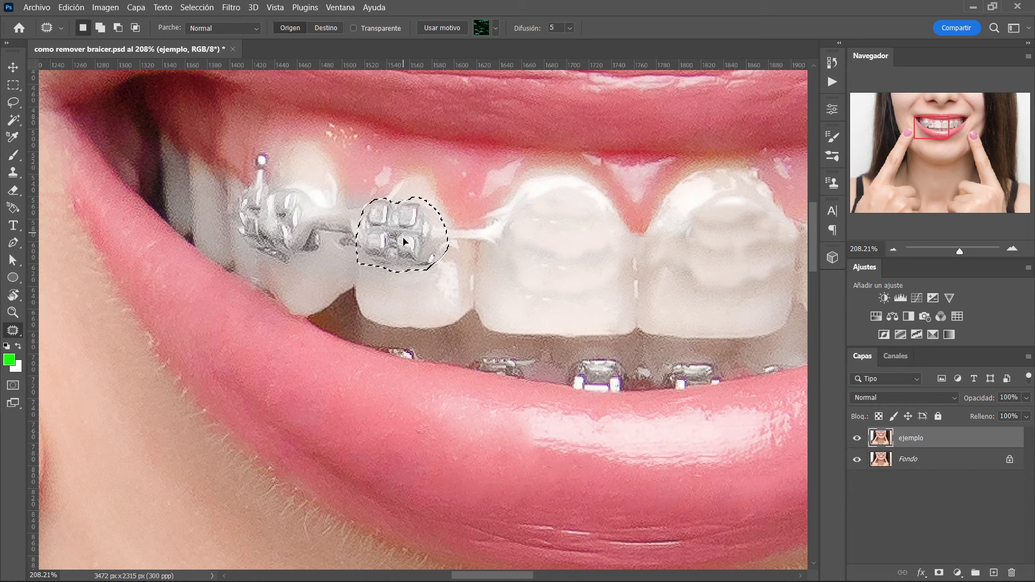
pyautogui.moveTo(410, 239); pyautogui.dragTo(413, 250)
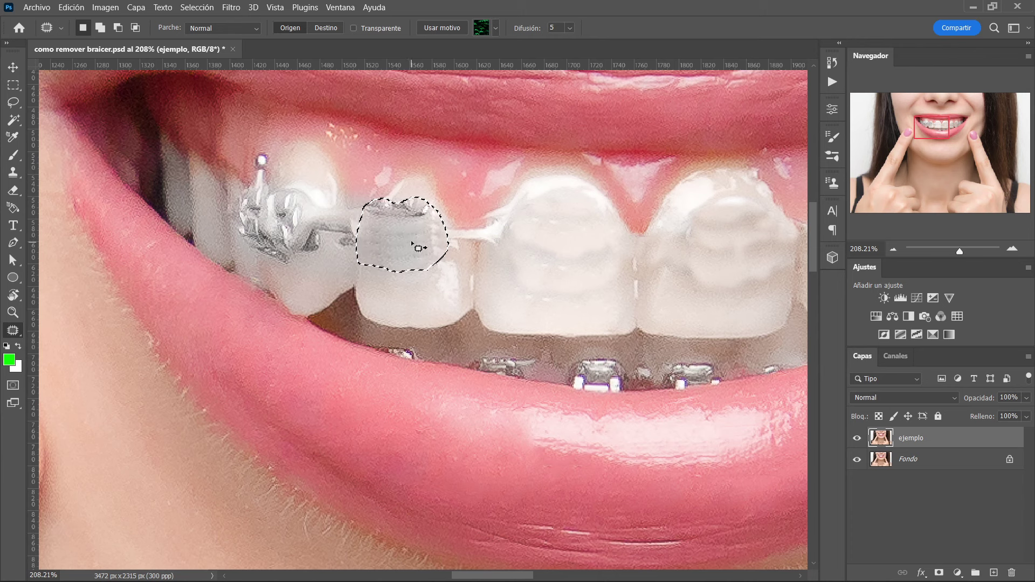
pyautogui.moveTo(413, 250); pyautogui.dragTo(416, 243)
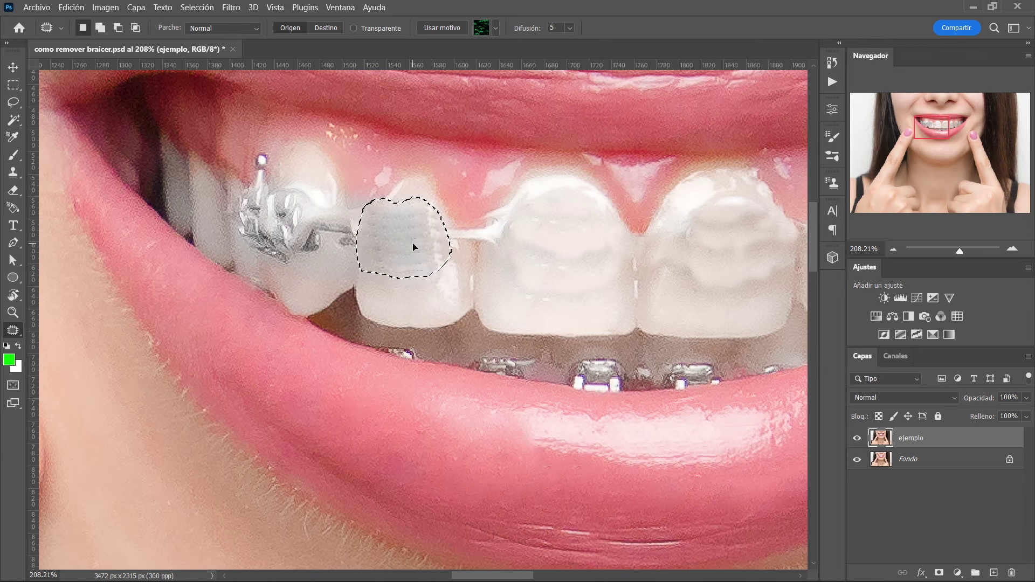
pyautogui.hotkey('ctrl', 'd')
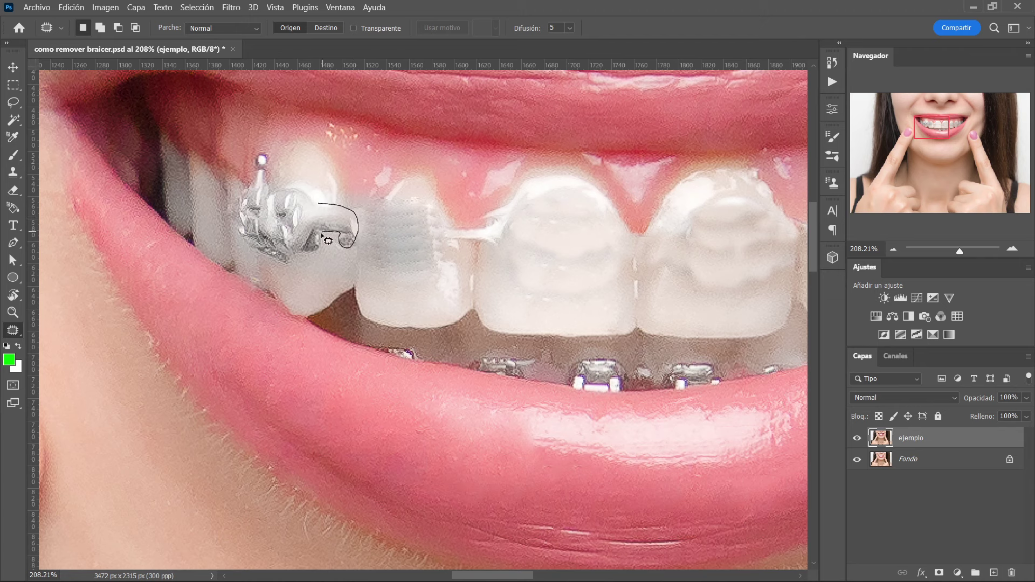
# - Patch the next tooth's bracket using clean enamel from lower on the tooth
pyautogui.moveTo(310, 255); pyautogui.dragTo(338, 235)
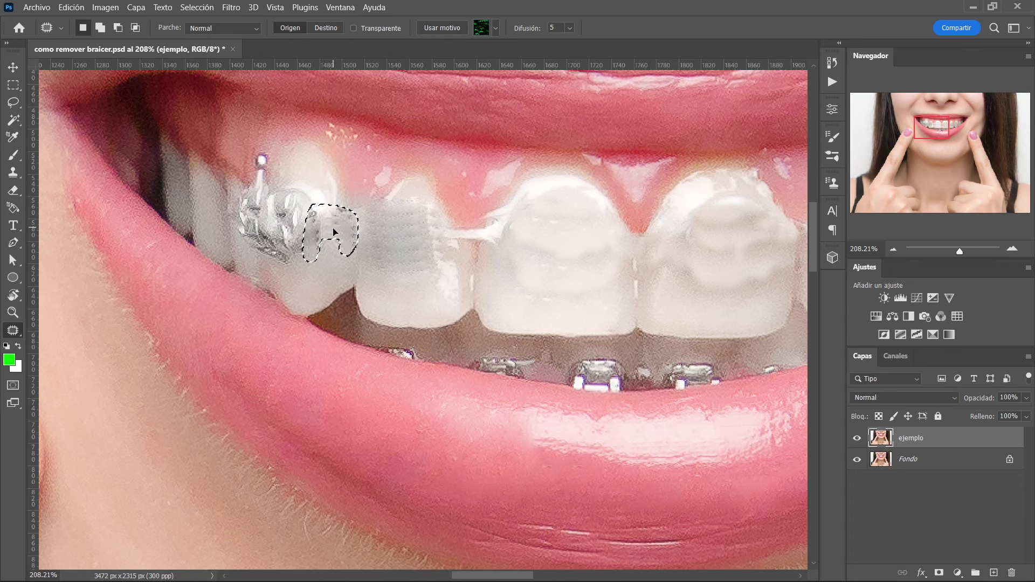
pyautogui.moveTo(339, 226); pyautogui.dragTo(335, 236)
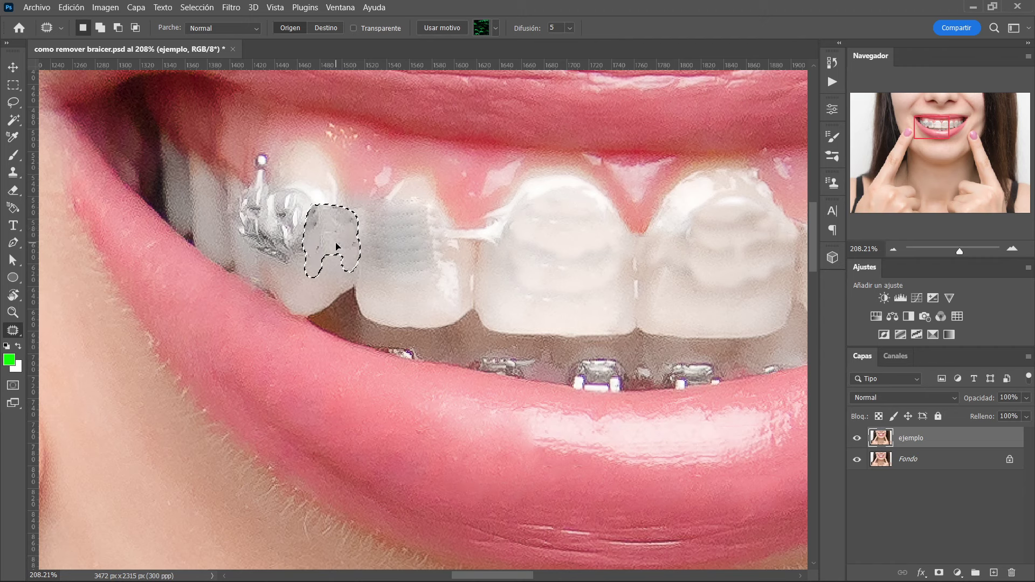
pyautogui.moveTo(335, 236); pyautogui.dragTo(333, 261)
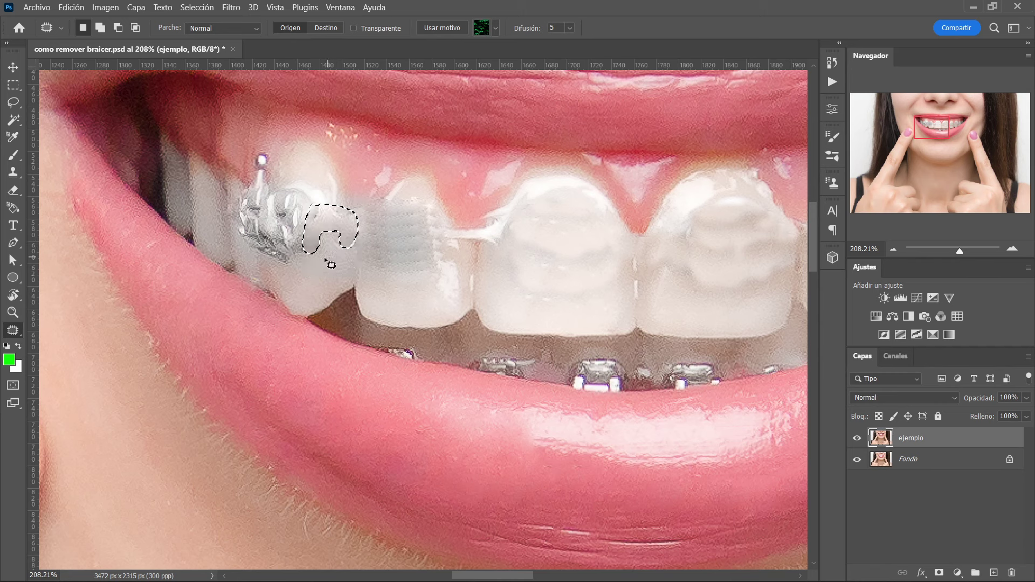
pyautogui.hotkey('ctrl', 'd')
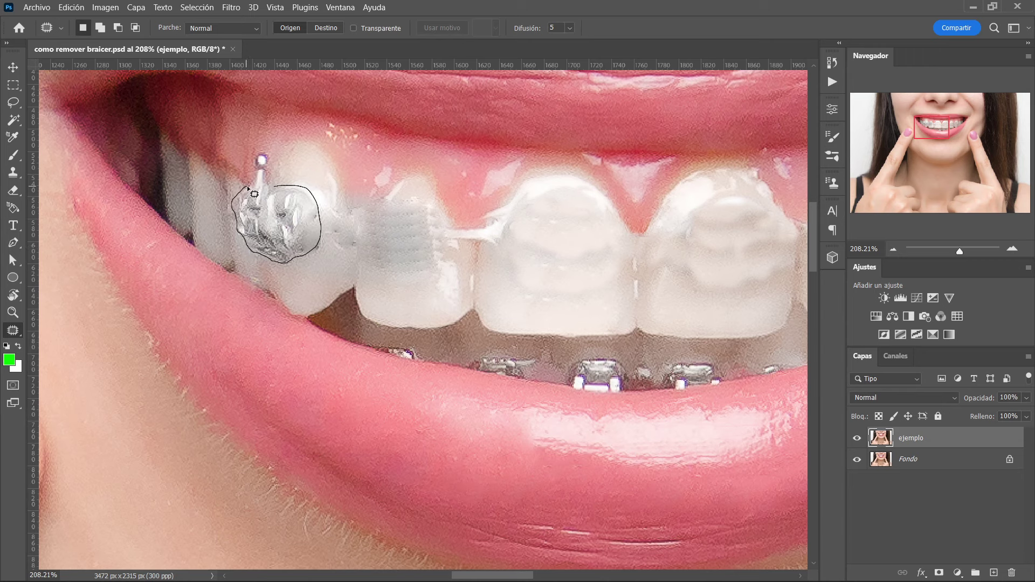
# - Patch the rearmost upper bracket with smooth tooth texture
pyautogui.moveTo(254, 194); pyautogui.dragTo(280, 223)
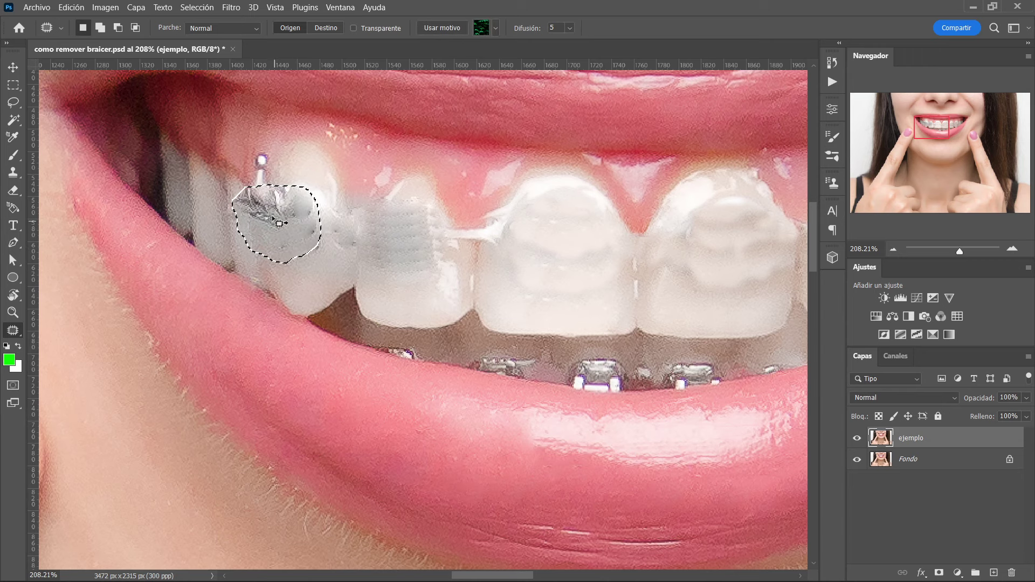
pyautogui.moveTo(280, 223); pyautogui.dragTo(283, 227)
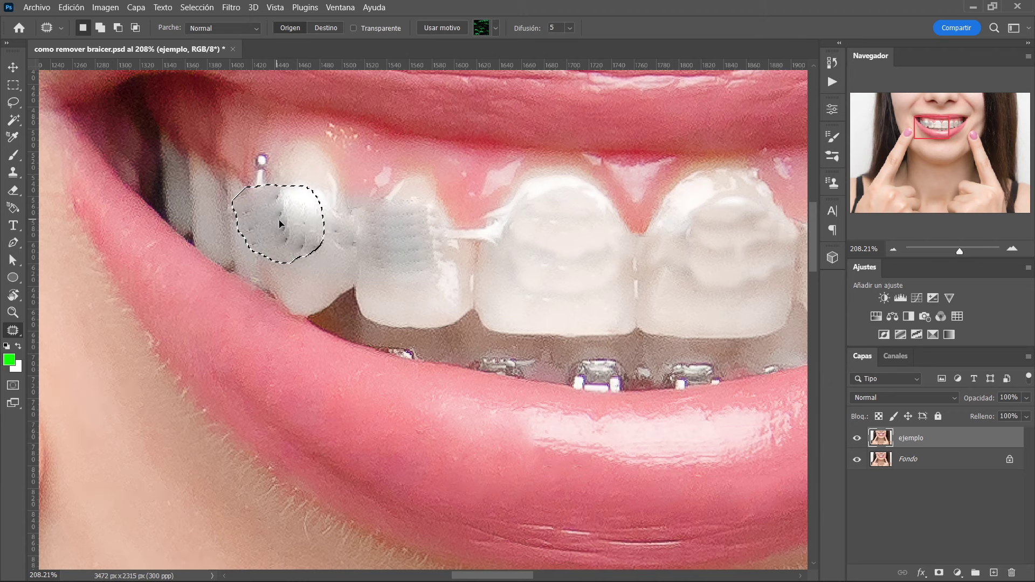
pyautogui.moveTo(283, 227); pyautogui.dragTo(295, 200)
pyautogui.hotkey('ctrl', 'd')
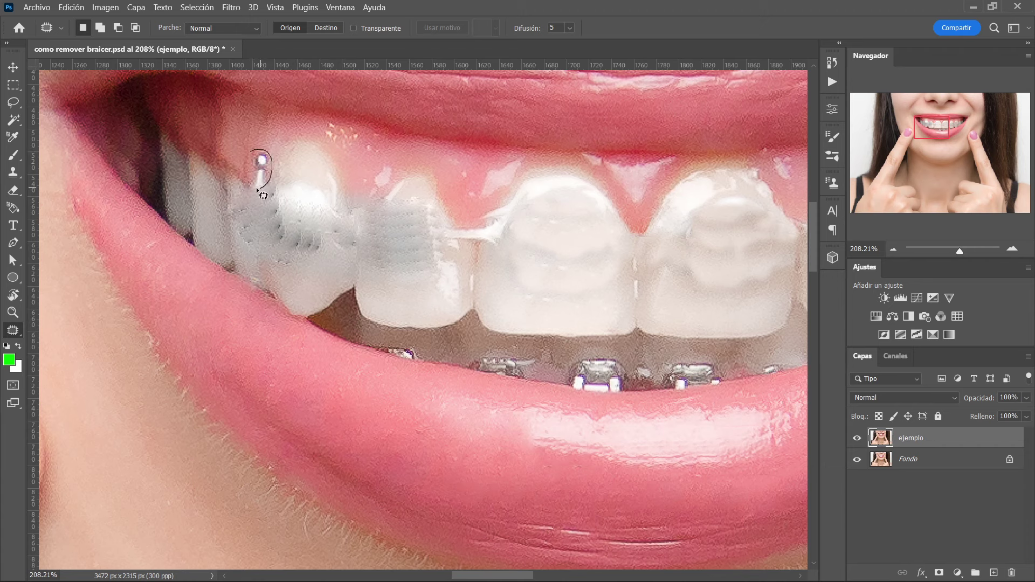
# - Patch a small spot near the gum line and fit the whole photo with Ctrl+0
pyautogui.moveTo(234, 133)
pyautogui.mouseDown()
pyautogui.moveTo(254, 168)
pyautogui.moveTo(248, 141)
pyautogui.mouseUp()
pyautogui.hotkey('ctrl', 'd')
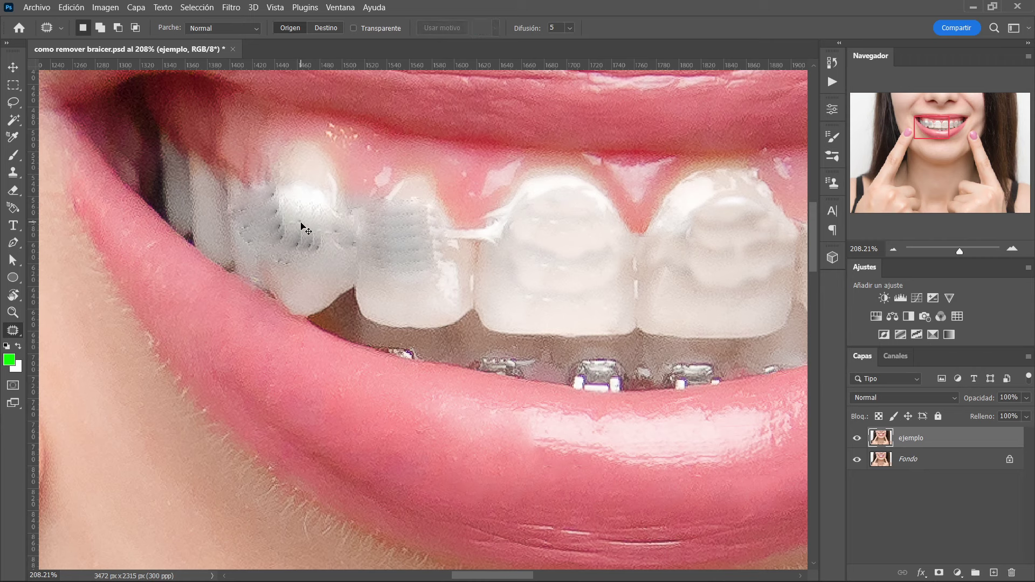
pyautogui.hotkey('ctrl', '0')
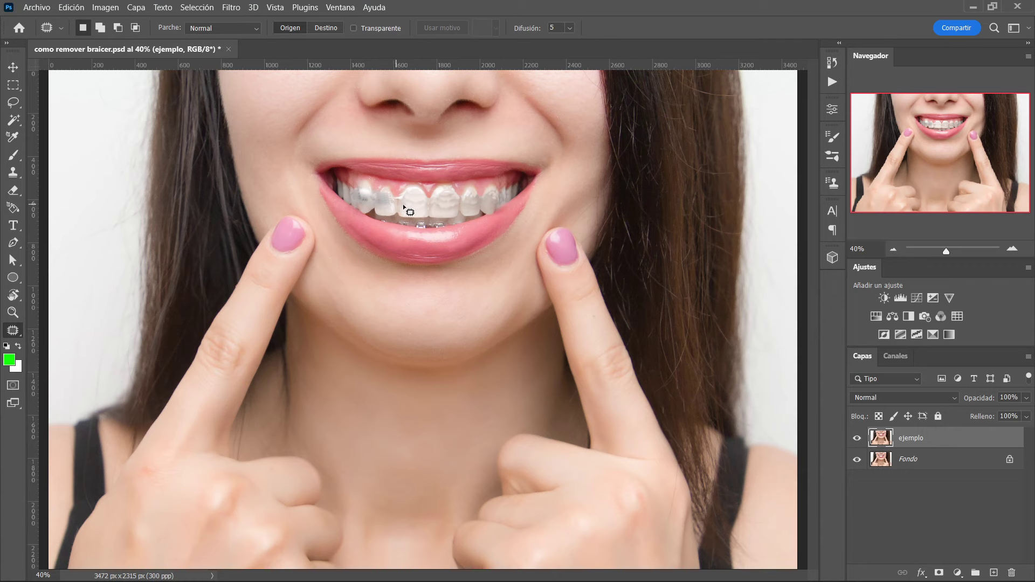
# - Zoom into the mouth and set up a soft round 43 px brush with lowered flow
pyautogui.press('z')
pyautogui.moveTo(388, 183); pyautogui.dragTo(499, 188)
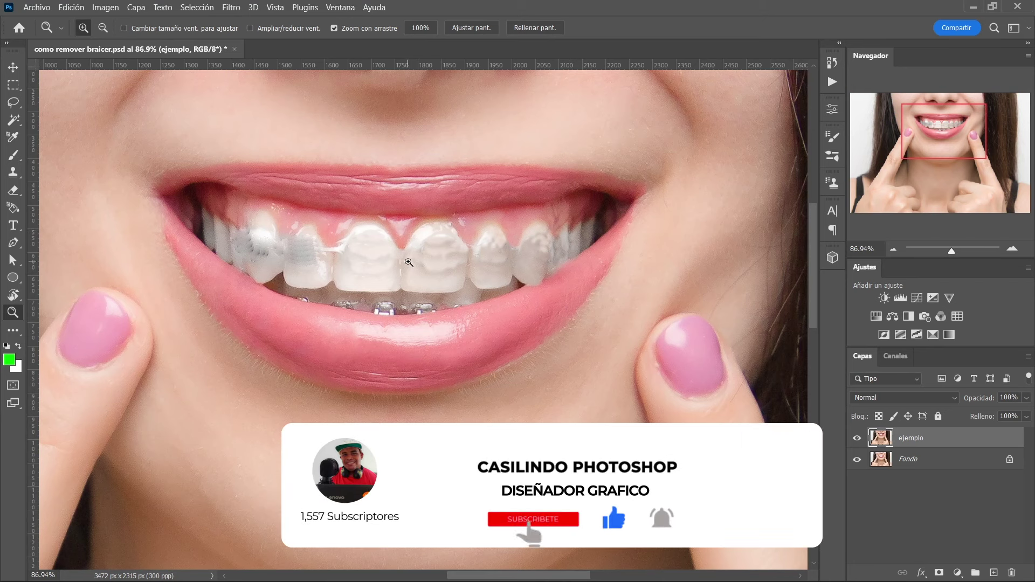
pyautogui.press('b')
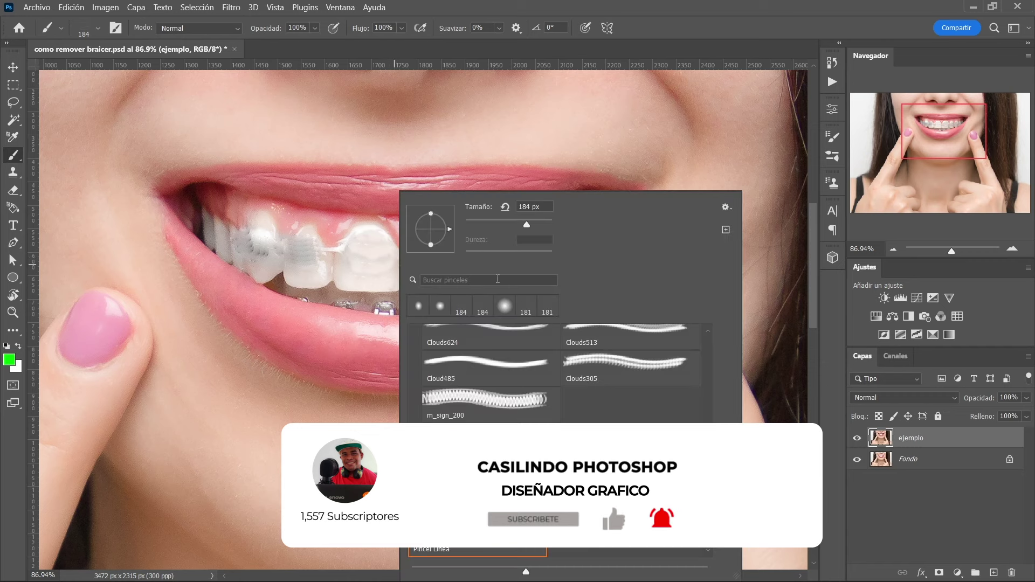
pyautogui.click(504, 306)
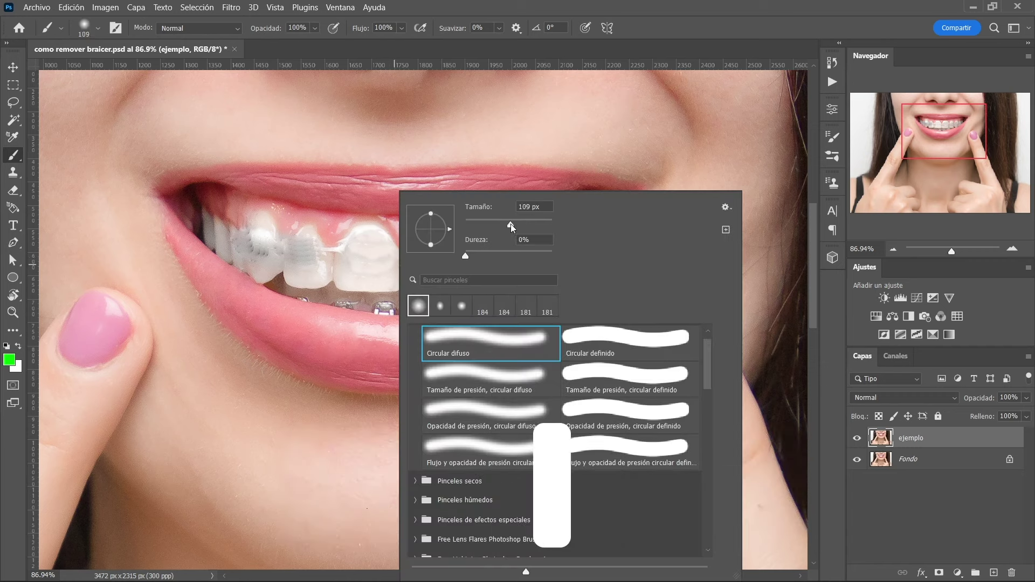
pyautogui.moveTo(527, 226); pyautogui.dragTo(484, 224)
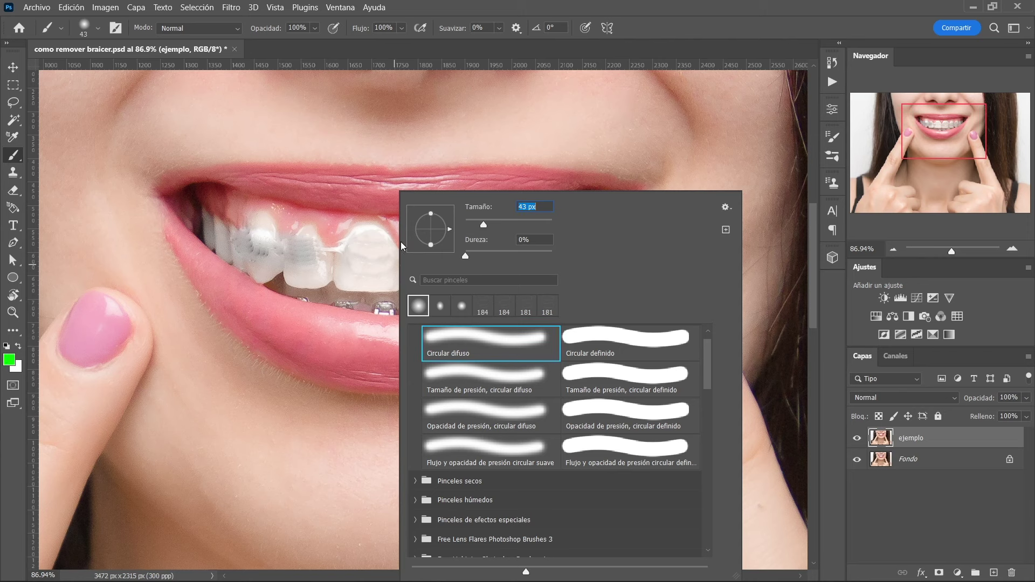
pyautogui.click(402, 28)
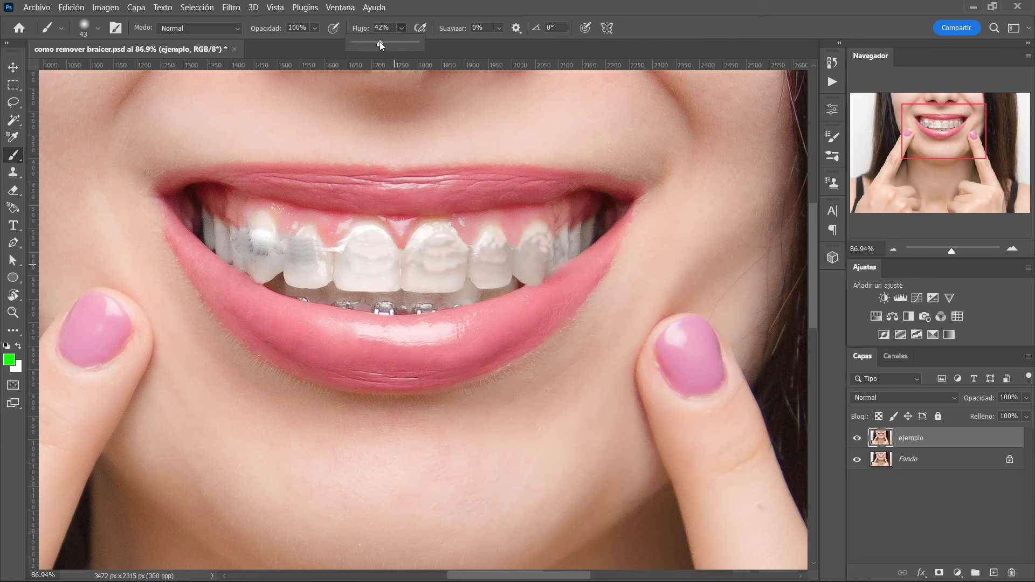
pyautogui.moveTo(380, 41); pyautogui.dragTo(362, 42)
# - Lower the brush opacity, sample a whitish tooth colour, and zoom closely on the front teeth
pyautogui.click(314, 28)
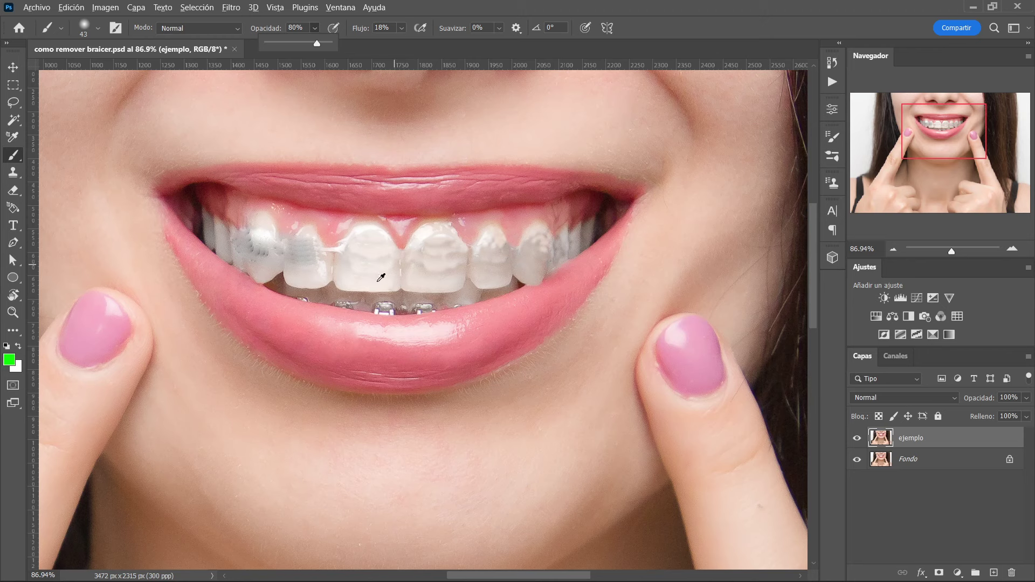
pyautogui.click(380, 277)
pyautogui.keyDown('alt'); pyautogui.click(374, 278); pyautogui.keyUp('alt')
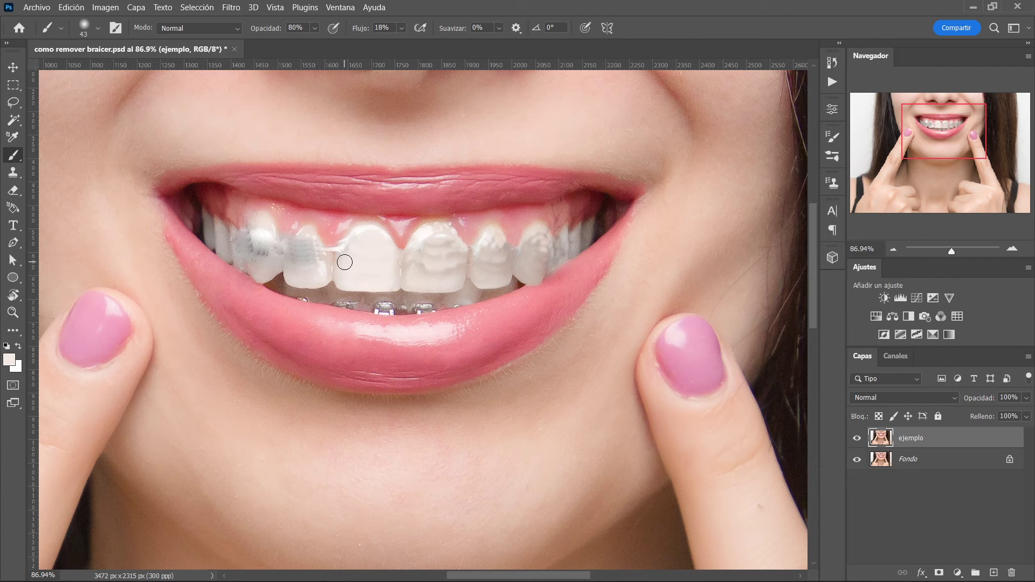
pyautogui.moveTo(331, 258); pyautogui.dragTo(367, 231)
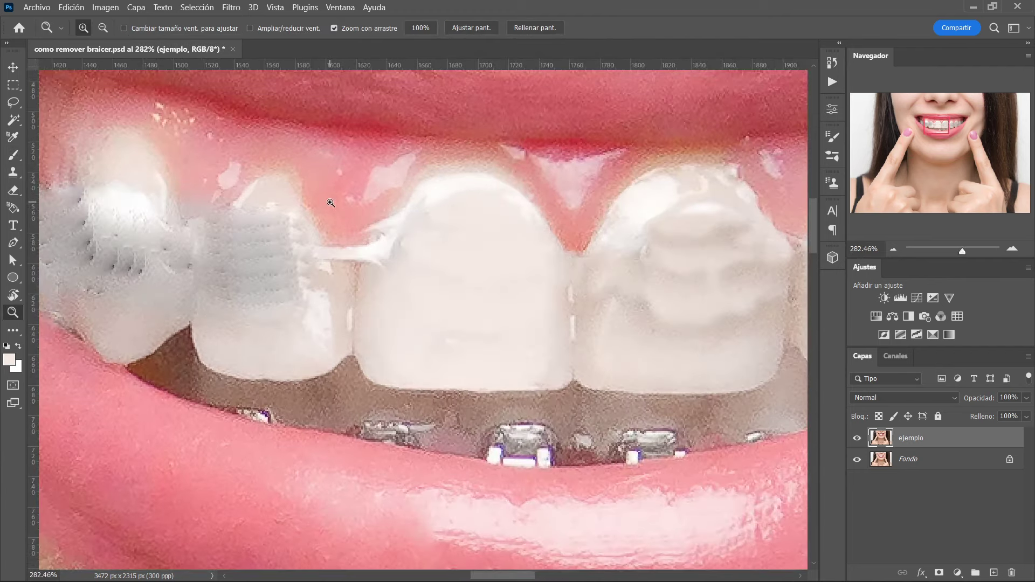
# - With the Clone Stamp, stamp gum pink over the white fragment between the teeth
pyautogui.press('s')
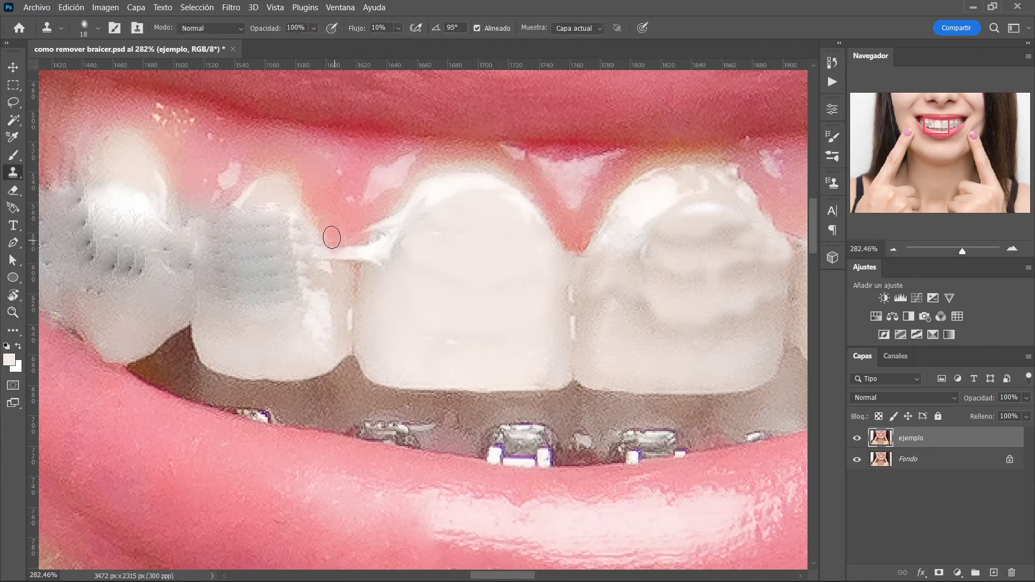
pyautogui.press('l')
pyautogui.press('s')
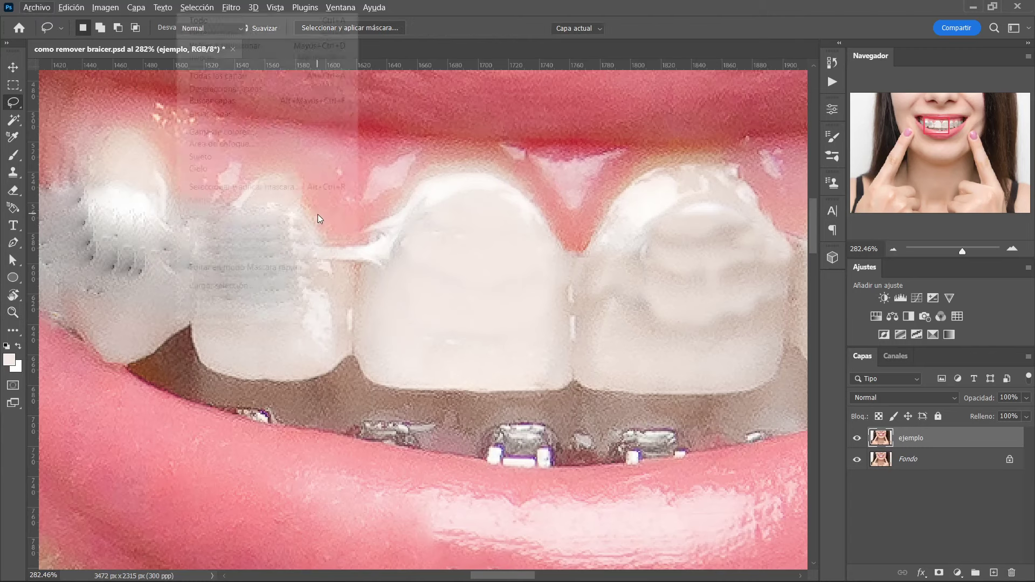
pyautogui.moveTo(328, 243)
pyautogui.mouseDown()
pyautogui.moveTo(317, 259)
pyautogui.moveTo(382, 221)
pyautogui.mouseUp()
pyautogui.click(757, 256)
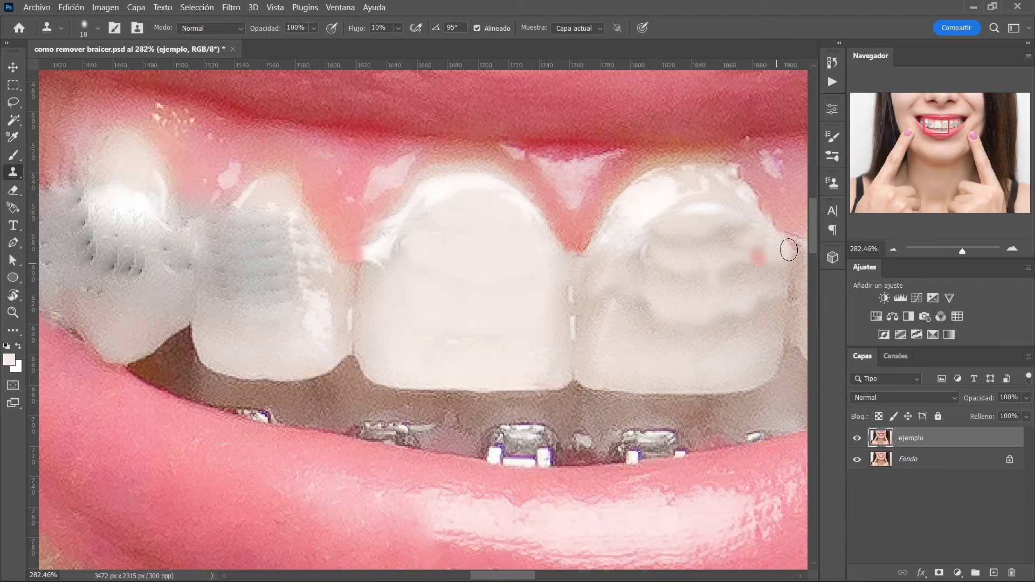
# - Resample gum sources and clone pink gum down into the gap between the front teeth
pyautogui.click(832, 184)
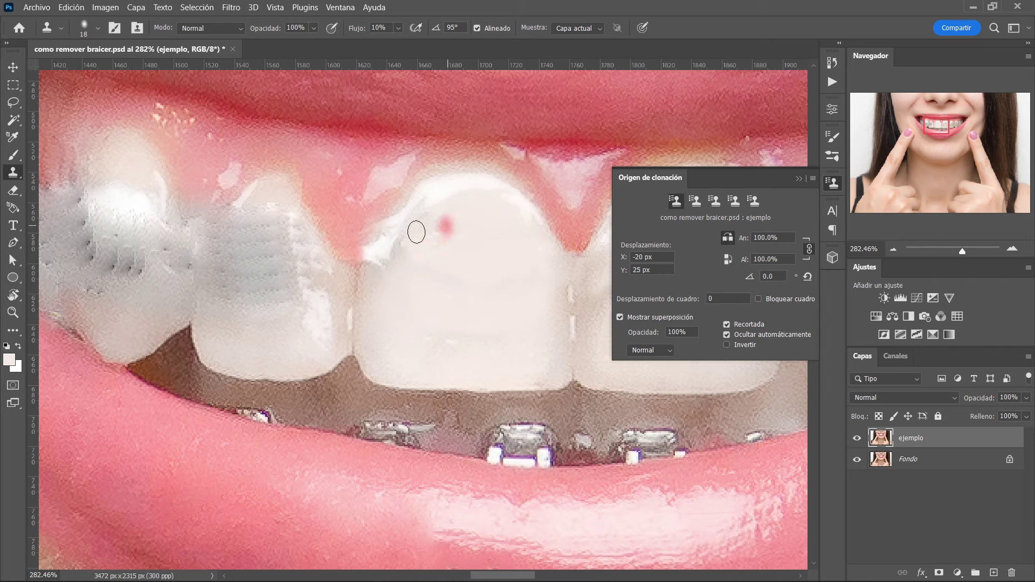
pyautogui.keyDown('alt'); pyautogui.click(552, 227); pyautogui.keyUp('alt')
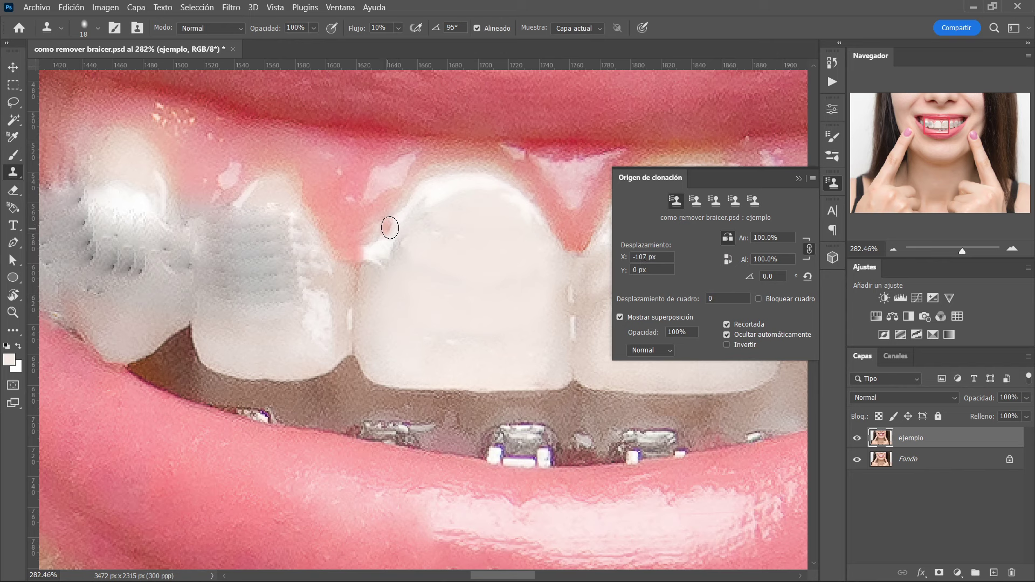
pyautogui.moveTo(388, 230)
pyautogui.mouseDown()
pyautogui.moveTo(370, 233)
pyautogui.moveTo(356, 261)
pyautogui.moveTo(393, 209)
pyautogui.moveTo(353, 233)
pyautogui.mouseUp()
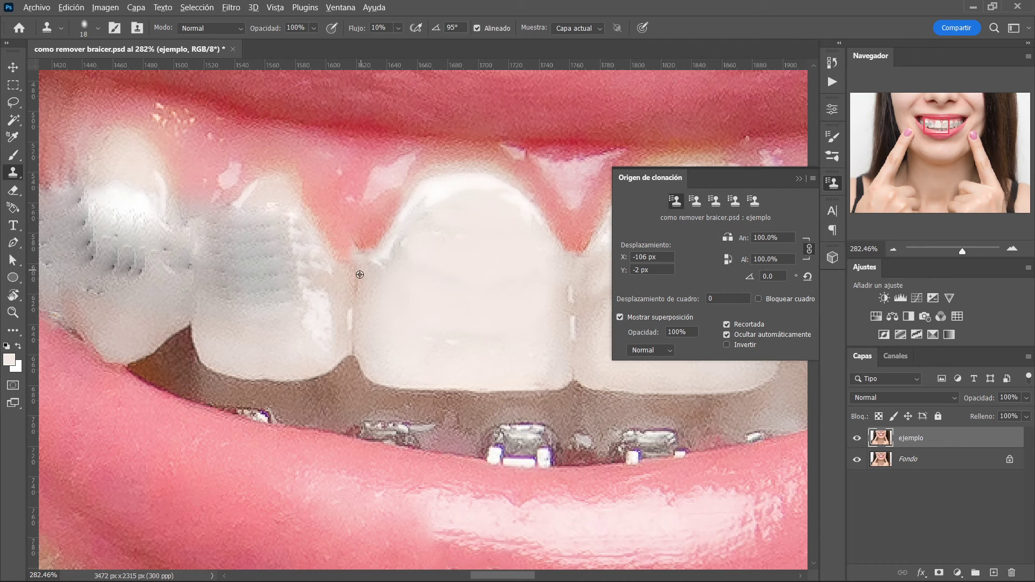
pyautogui.keyDown('alt'); pyautogui.click(355, 285); pyautogui.keyUp('alt')
pyautogui.moveTo(359, 267); pyautogui.dragTo(353, 272)
pyautogui.keyDown('alt'); pyautogui.click(351, 209); pyautogui.keyUp('alt')
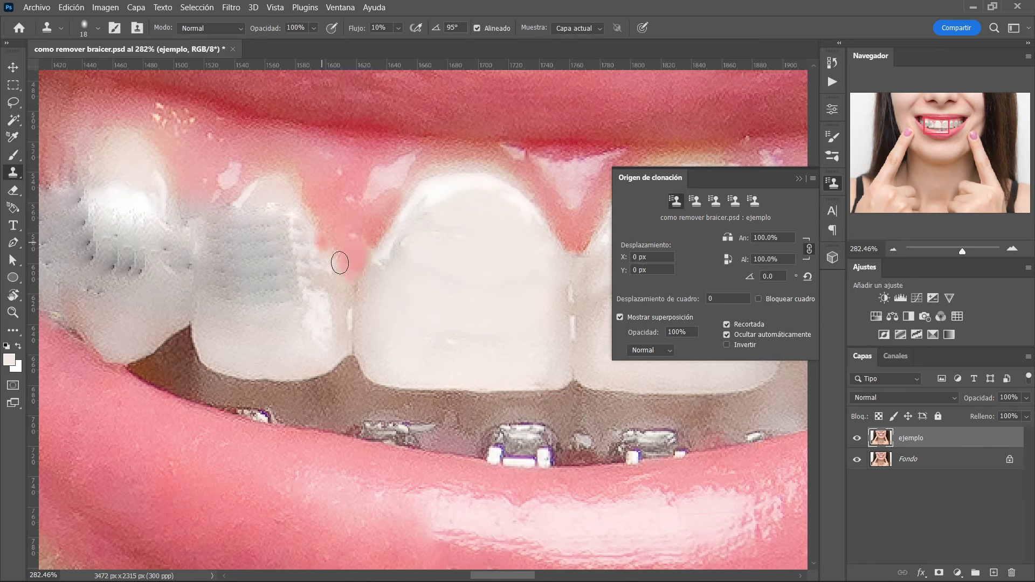
# - Paint sampled tooth white over the grey bracket and set brush opacity to 56%
pyautogui.press('l')
pyautogui.press('b')
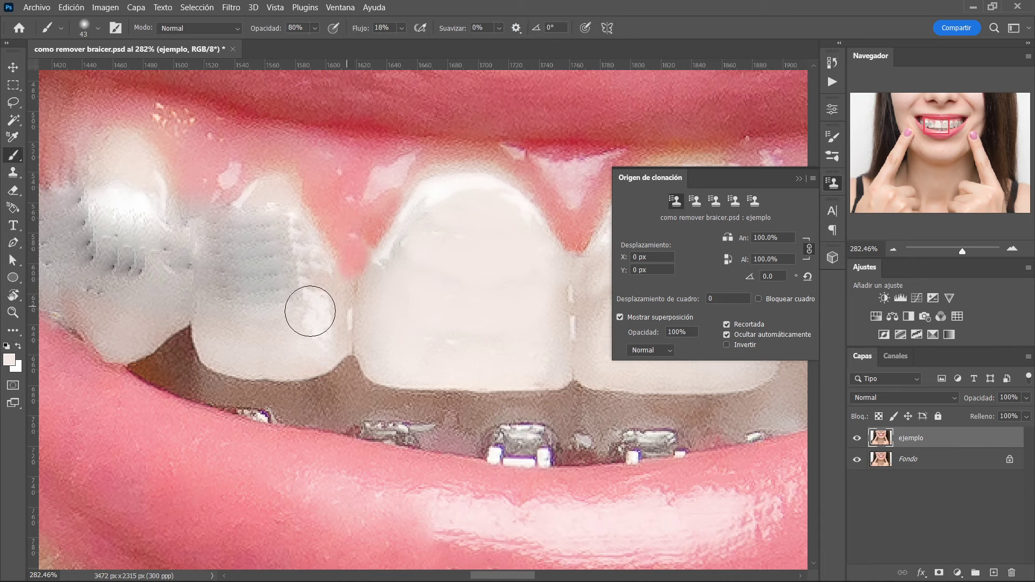
pyautogui.keyDown('alt'); pyautogui.click(293, 303); pyautogui.keyUp('alt')
pyautogui.moveTo(293, 303)
pyautogui.mouseDown()
pyautogui.moveTo(268, 258)
pyautogui.moveTo(231, 241)
pyautogui.moveTo(266, 303)
pyautogui.moveTo(407, 322)
pyautogui.mouseUp()
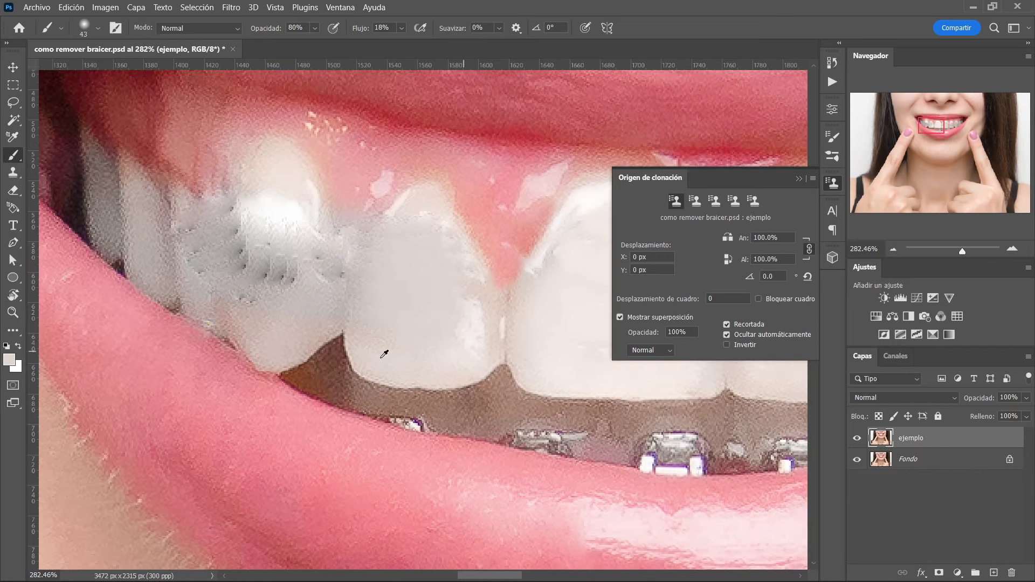
pyautogui.moveTo(279, 295)
pyautogui.mouseDown()
pyautogui.moveTo(273, 222)
pyautogui.moveTo(324, 280)
pyautogui.moveTo(232, 249)
pyautogui.moveTo(261, 296)
pyautogui.moveTo(316, 289)
pyautogui.moveTo(281, 348)
pyautogui.mouseUp()
pyautogui.keyDown('alt'); pyautogui.click(273, 221); pyautogui.keyUp('alt')
pyautogui.press('5')
pyautogui.press('6')
# - Brush the central teeth lighter and cover the bracket marks on the right tooth
pyautogui.moveTo(424, 265); pyautogui.dragTo(301, 346)
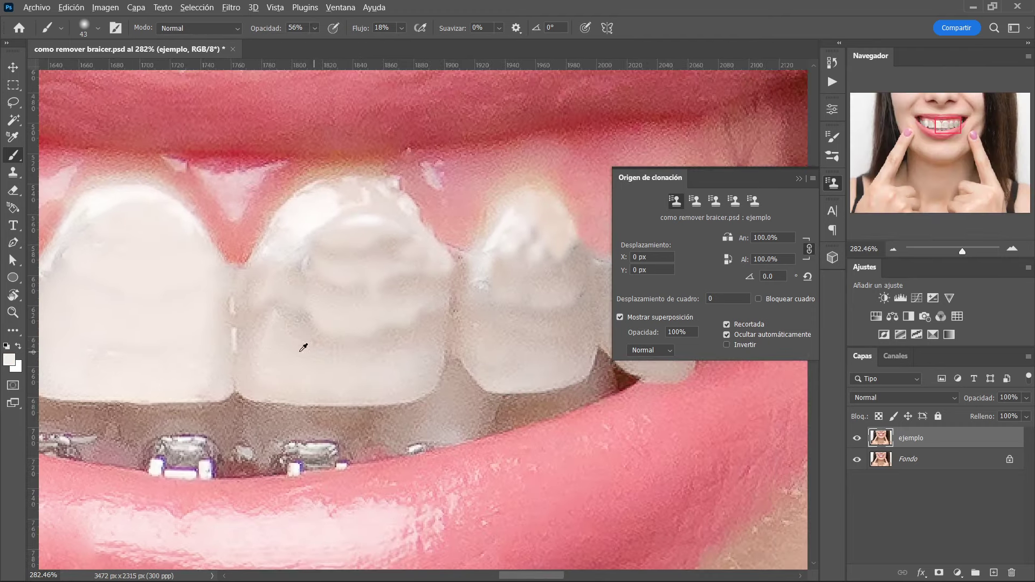
pyautogui.moveTo(348, 241)
pyautogui.mouseDown()
pyautogui.moveTo(324, 292)
pyautogui.moveTo(358, 312)
pyautogui.moveTo(386, 259)
pyautogui.mouseUp()
pyautogui.moveTo(468, 300)
pyautogui.mouseDown()
pyautogui.moveTo(282, 308)
pyautogui.moveTo(372, 291)
pyautogui.moveTo(338, 273)
pyautogui.moveTo(322, 346)
pyautogui.moveTo(385, 345)
pyautogui.mouseUp()
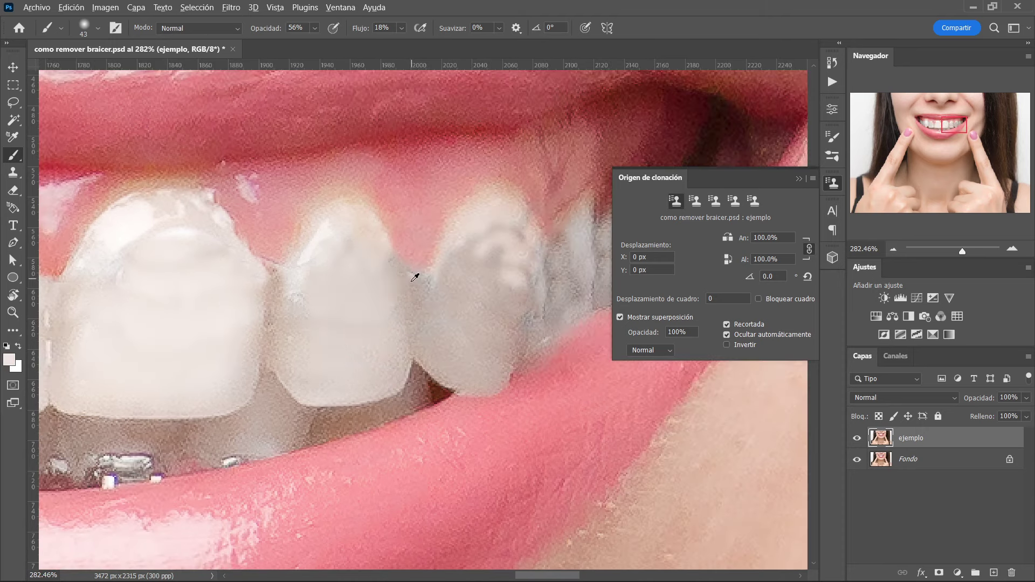
pyautogui.keyDown('alt'); pyautogui.click(487, 225); pyautogui.keyUp('alt')
pyautogui.moveTo(480, 243)
pyautogui.mouseDown()
pyautogui.moveTo(485, 259)
pyautogui.moveTo(478, 254)
pyautogui.moveTo(463, 294)
pyautogui.moveTo(493, 293)
pyautogui.moveTo(501, 266)
pyautogui.moveTo(508, 296)
pyautogui.moveTo(513, 238)
pyautogui.moveTo(474, 259)
pyautogui.moveTo(513, 282)
pyautogui.moveTo(500, 347)
pyautogui.moveTo(511, 322)
pyautogui.mouseUp()
# - Rotate the brush tip to 95° and lighten the grey gap beside the right tooth
pyautogui.rightClick(555, 249)
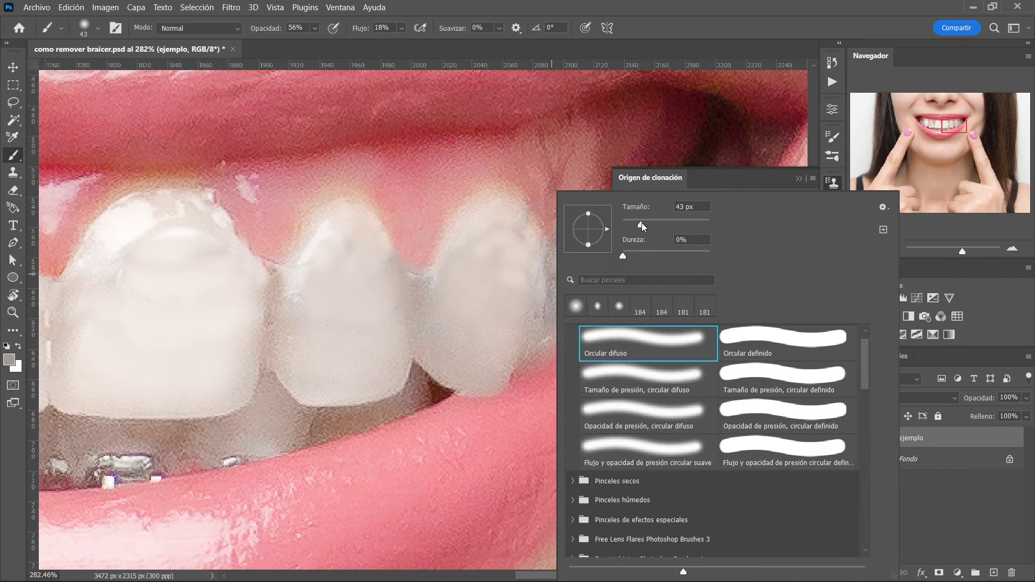
pyautogui.moveTo(606, 231); pyautogui.dragTo(586, 214)
pyautogui.press('Return')
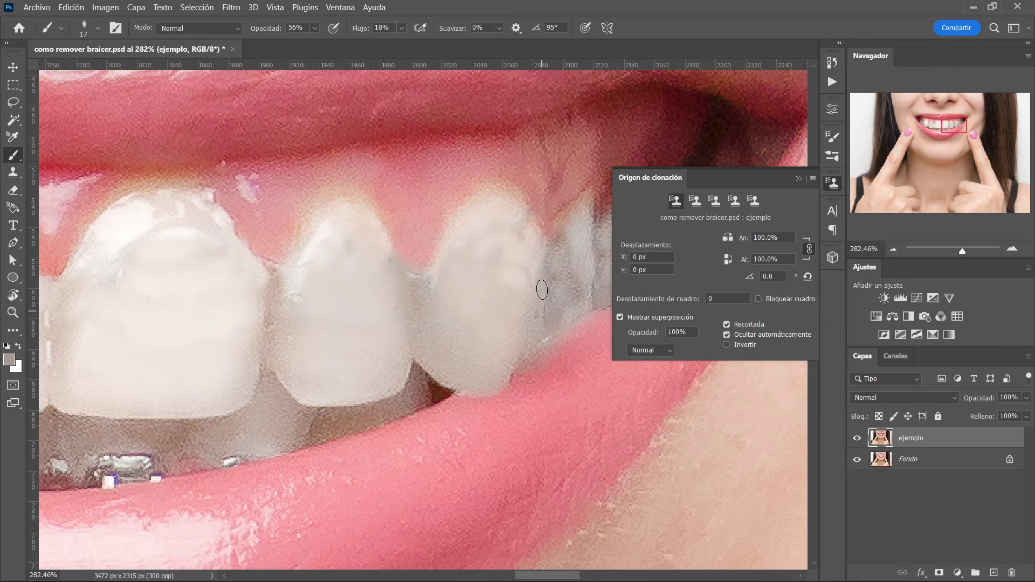
pyautogui.moveTo(499, 255); pyautogui.dragTo(383, 261)
pyautogui.moveTo(450, 246)
pyautogui.mouseDown()
pyautogui.moveTo(442, 296)
pyautogui.moveTo(460, 317)
pyautogui.mouseUp()
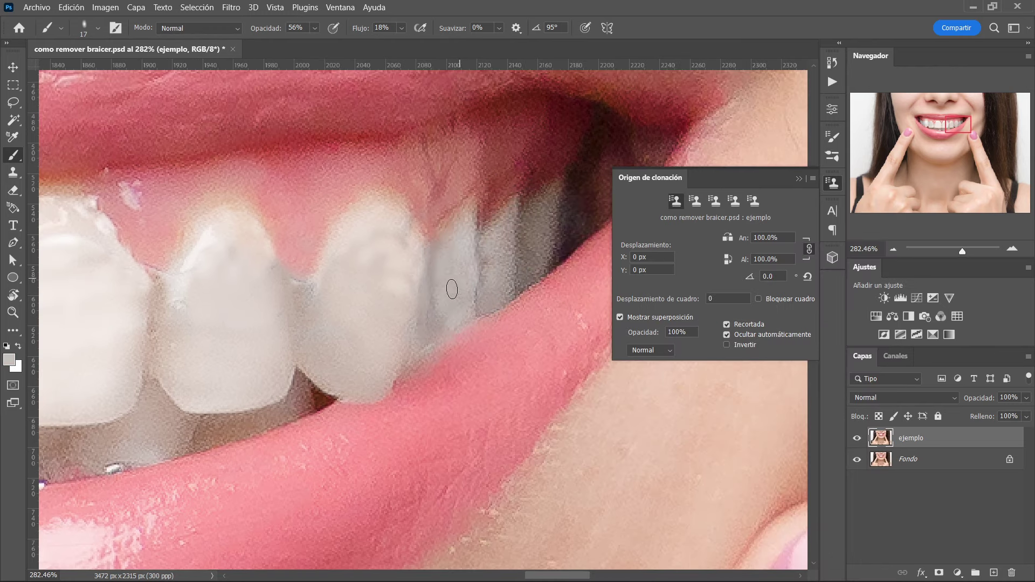
# - Brighten the top of the central tooth and its gap, then reset the brush to 17 px, 0% hardness
pyautogui.moveTo(262, 290); pyautogui.dragTo(371, 245)
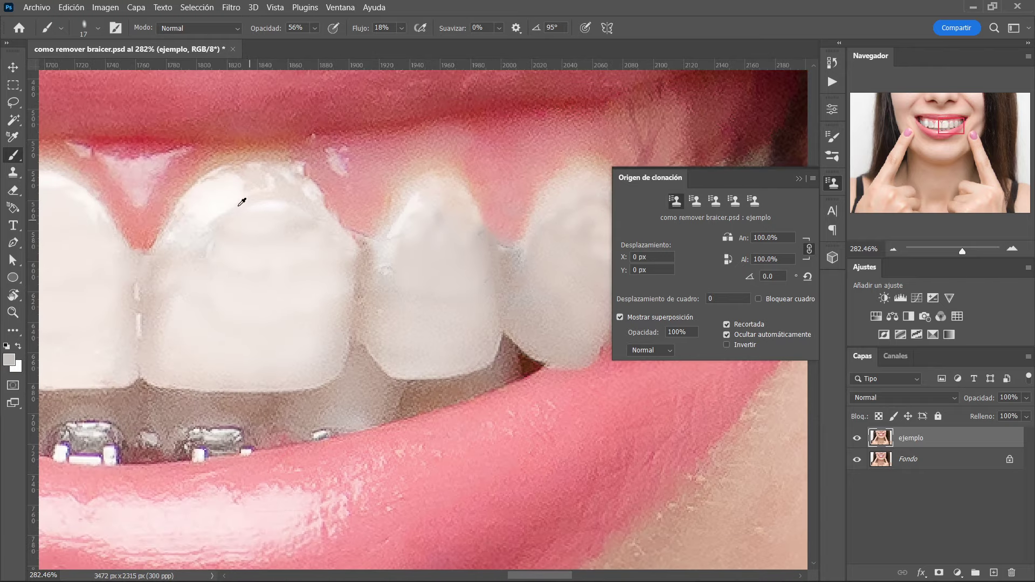
pyautogui.keyDown('alt'); pyautogui.click(241, 203); pyautogui.keyUp('alt')
pyautogui.moveTo(282, 253); pyautogui.dragTo(308, 231)
pyautogui.moveTo(245, 298)
pyautogui.mouseDown()
pyautogui.moveTo(342, 296)
pyautogui.moveTo(262, 348)
pyautogui.mouseUp()
pyautogui.moveTo(193, 264)
pyautogui.mouseDown()
pyautogui.moveTo(310, 272)
pyautogui.moveTo(301, 291)
pyautogui.mouseUp()
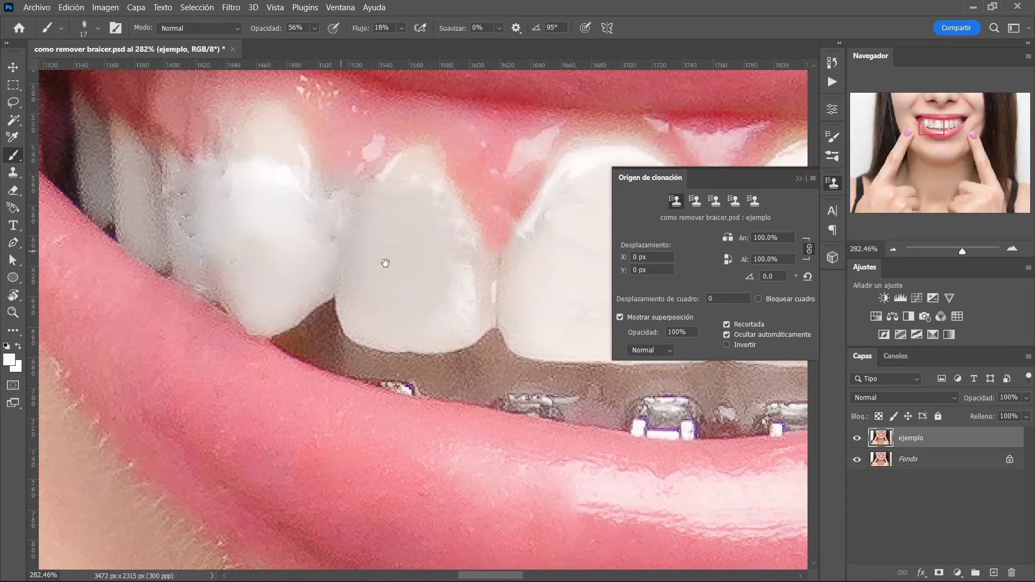
pyautogui.keyDown('alt'); pyautogui.click(467, 290); pyautogui.keyUp('alt')
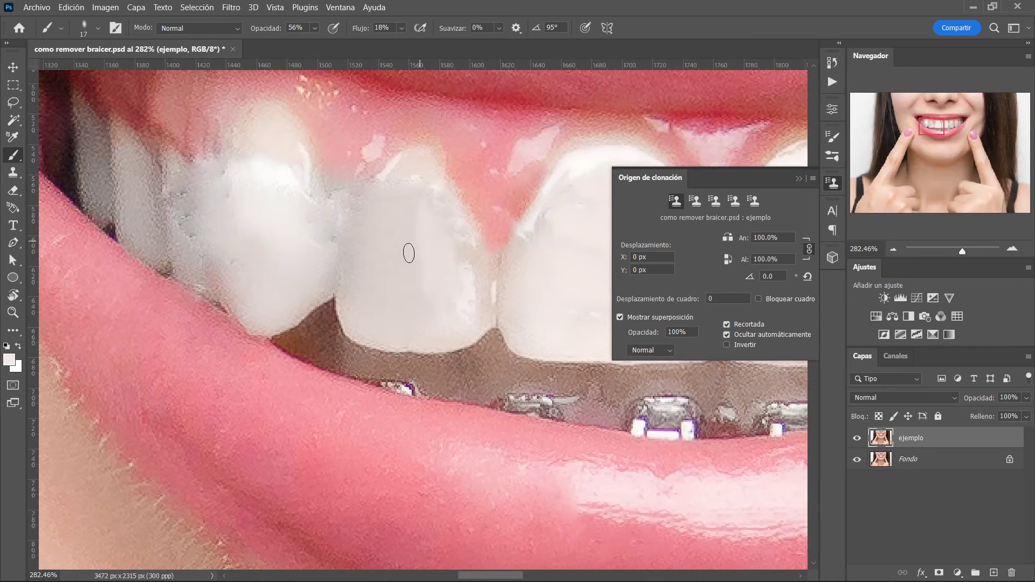
pyautogui.rightClick(409, 253)
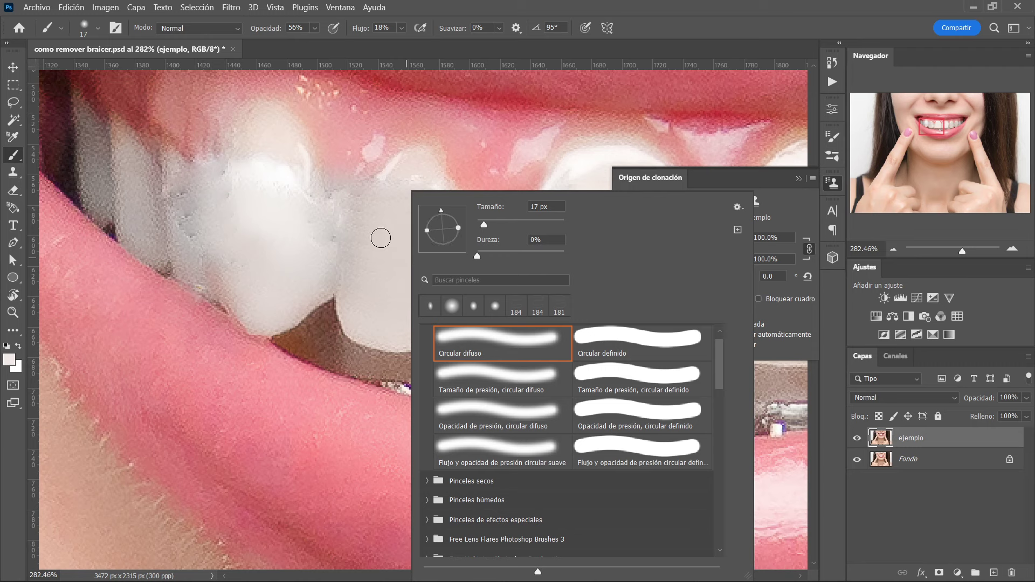
# - Whiten the remaining patchy tooth areas near the gum and on the left neighbour
pyautogui.click(396, 241)
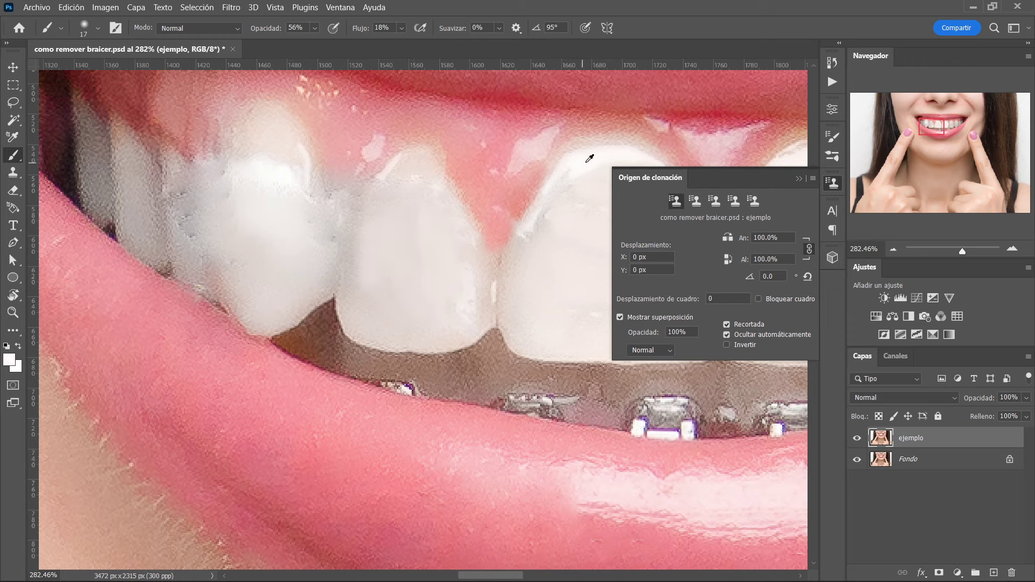
pyautogui.moveTo(470, 266)
pyautogui.mouseDown()
pyautogui.moveTo(413, 283)
pyautogui.moveTo(358, 324)
pyautogui.moveTo(415, 340)
pyautogui.moveTo(462, 334)
pyautogui.mouseUp()
pyautogui.moveTo(438, 180)
pyautogui.mouseDown()
pyautogui.moveTo(391, 211)
pyautogui.moveTo(401, 247)
pyautogui.mouseUp()
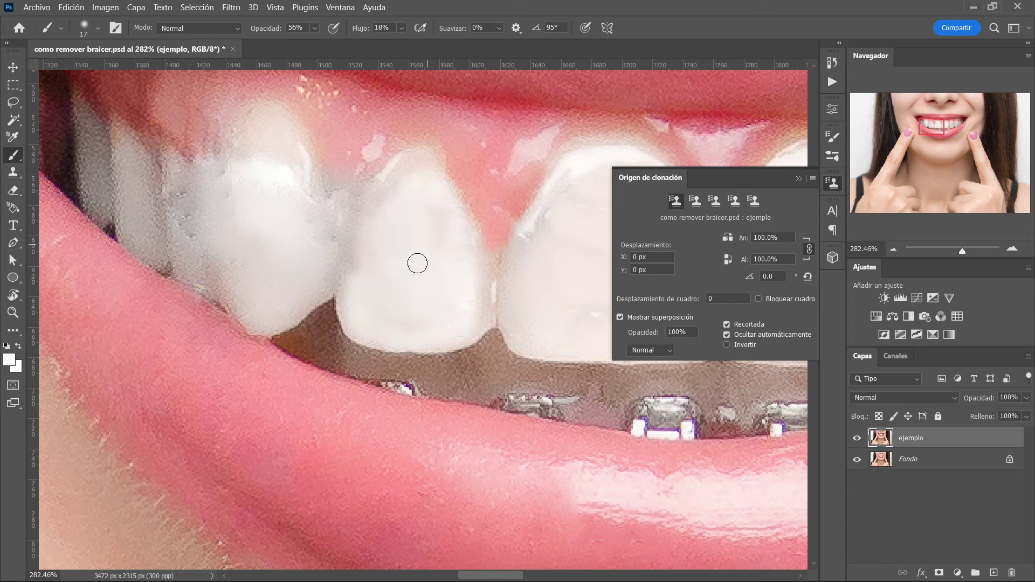
pyautogui.moveTo(359, 285)
pyautogui.mouseDown()
pyautogui.moveTo(363, 238)
pyautogui.moveTo(318, 199)
pyautogui.moveTo(269, 215)
pyautogui.mouseUp()
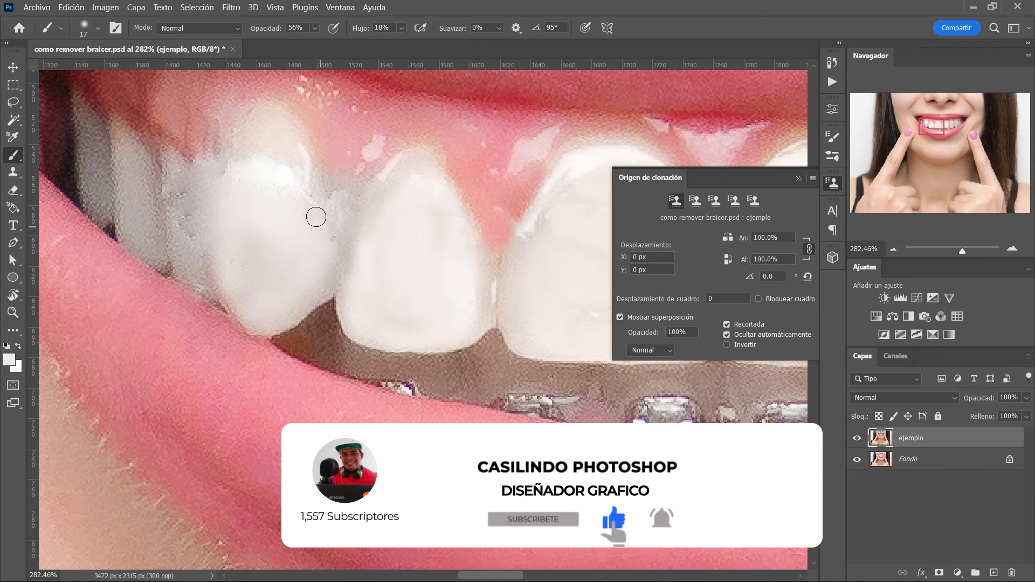
pyautogui.keyDown('alt'); pyautogui.click(185, 221); pyautogui.keyUp('alt')
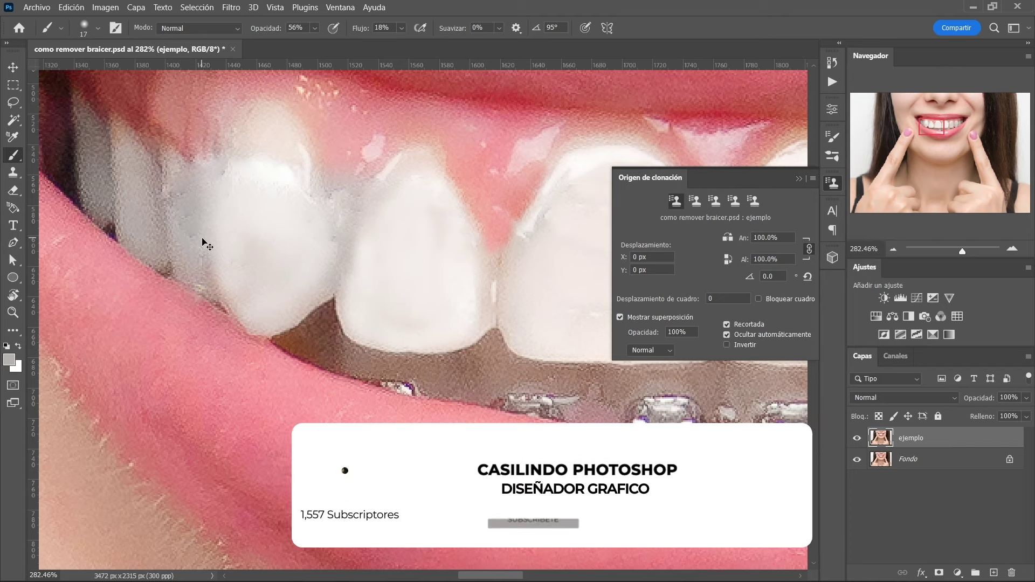
# - Collapse the Clone Source panel and fit the whole photo on screen
pyautogui.hotkey('ctrl', '1')
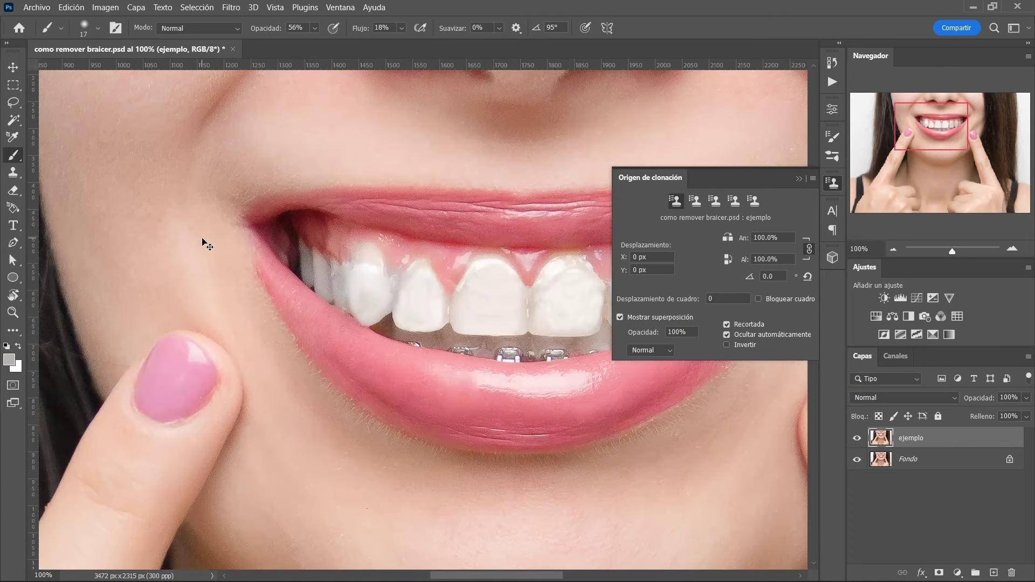
pyautogui.click(799, 179)
pyautogui.hotkey('ctrl', '0')
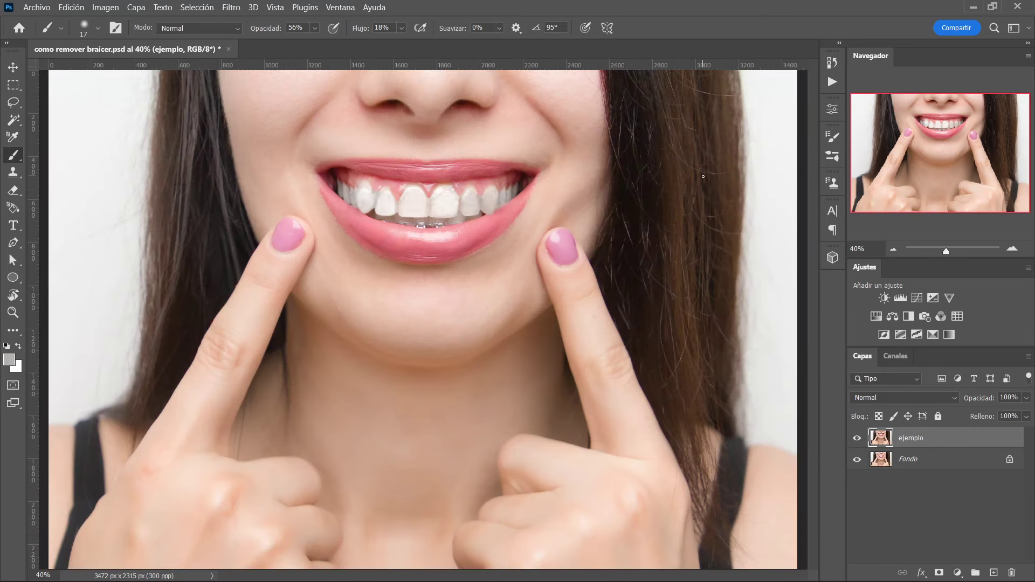
# - Zoom out, then zoom to about 181.5% on the brackets under the lower teeth
pyautogui.press('z')
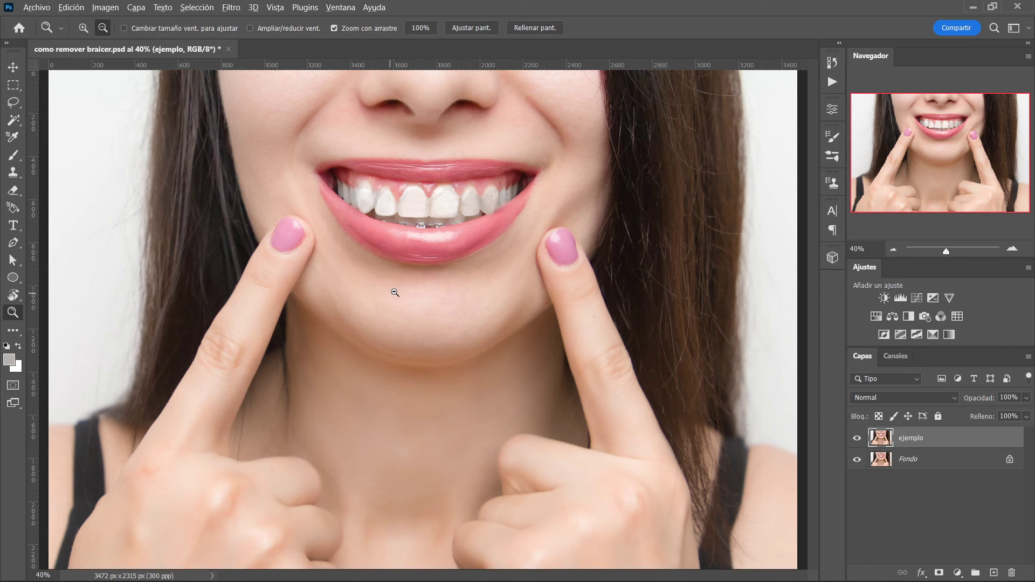
pyautogui.keyDown('alt'); pyautogui.click(403, 287); pyautogui.keyUp('alt')
pyautogui.keyDown('alt'); pyautogui.click(400, 279); pyautogui.keyUp('alt')
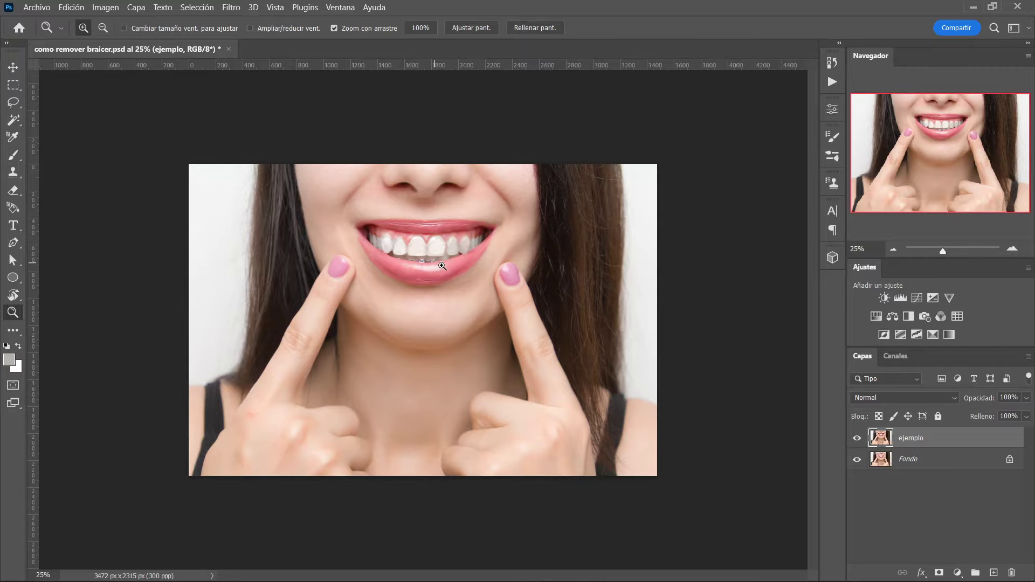
pyautogui.moveTo(443, 266); pyautogui.dragTo(381, 242)
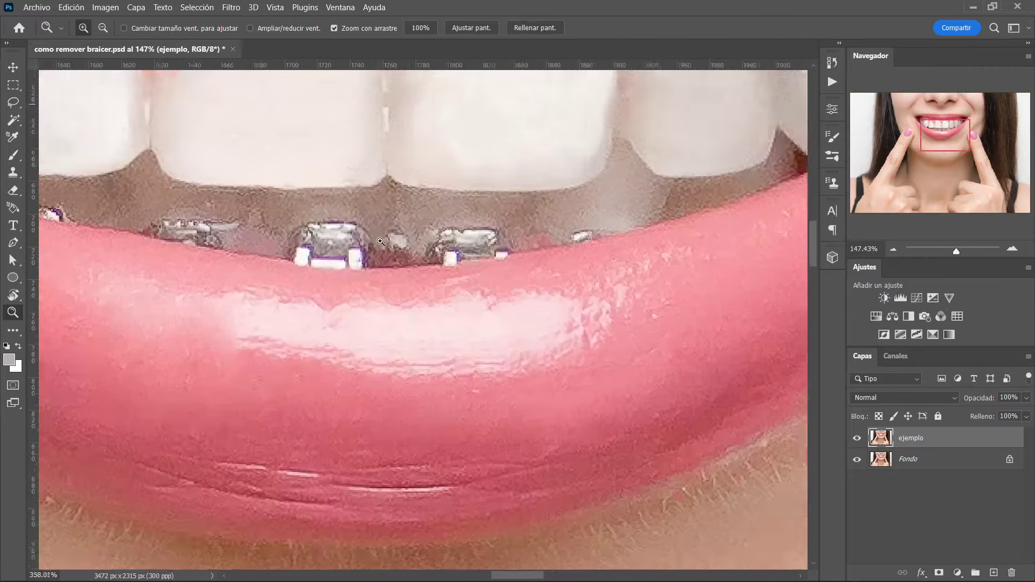
pyautogui.moveTo(381, 242)
pyautogui.mouseDown()
pyautogui.moveTo(217, 229)
pyautogui.moveTo(345, 242)
pyautogui.mouseUp()
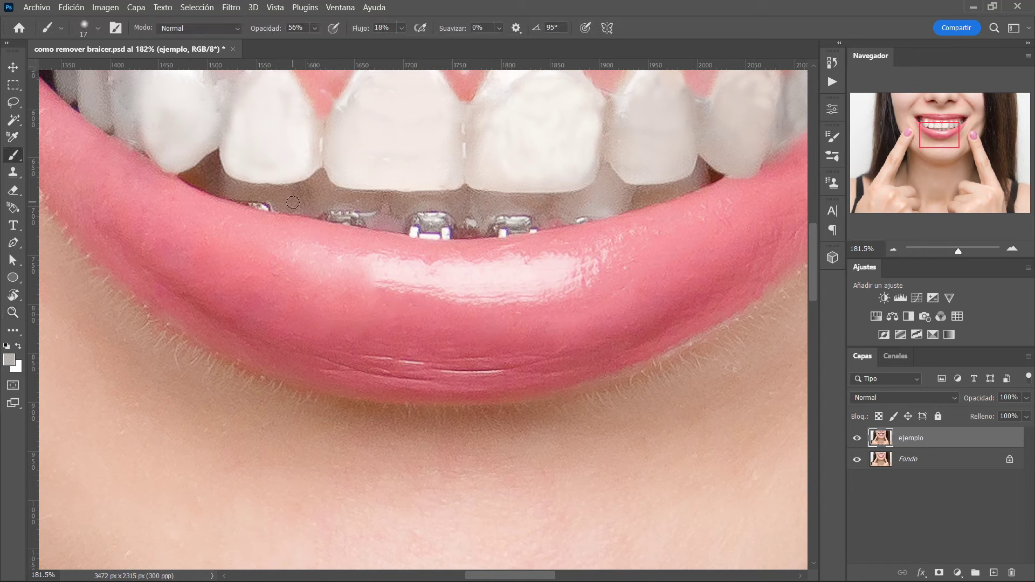
# - Clone gum and tooth texture over each lower-teeth bracket, resampling between them
pyautogui.press('s')
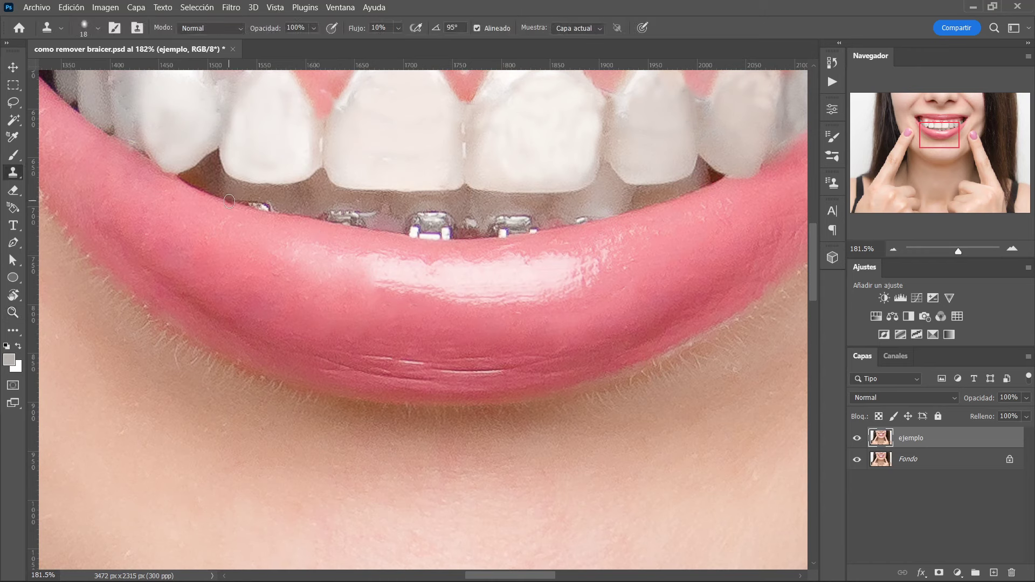
pyautogui.moveTo(269, 209); pyautogui.dragTo(249, 204)
pyautogui.moveTo(327, 215)
pyautogui.mouseDown()
pyautogui.moveTo(413, 233)
pyautogui.moveTo(463, 226)
pyautogui.mouseUp()
pyautogui.keyDown('alt'); pyautogui.click(326, 219); pyautogui.keyUp('alt')
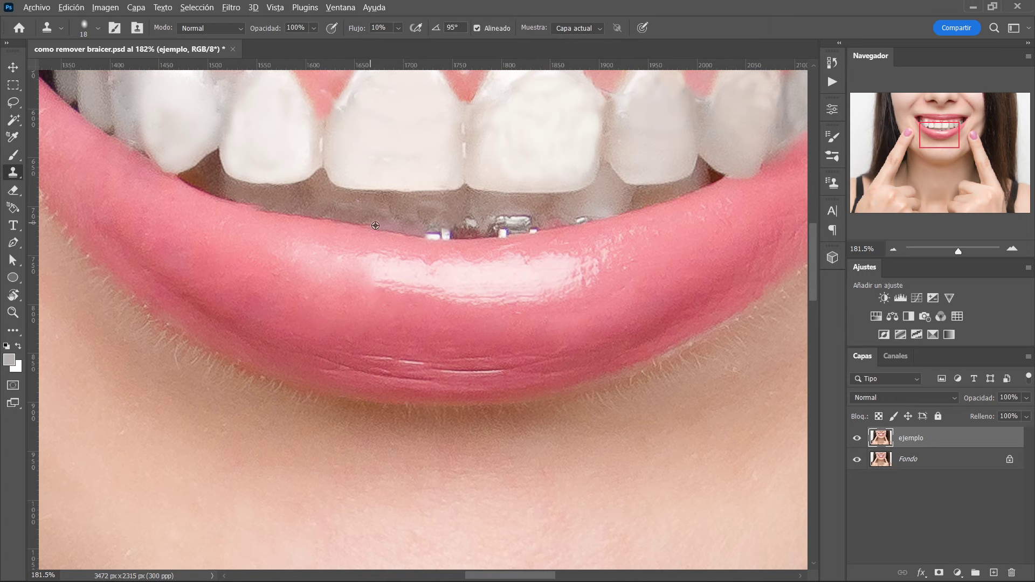
pyautogui.hscroll(5, 433, 223)
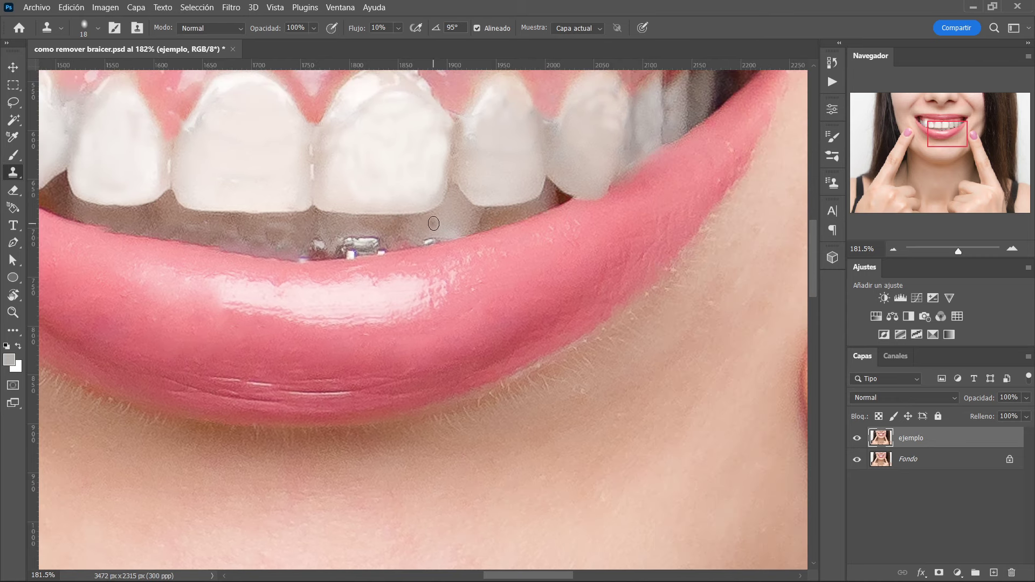
pyautogui.moveTo(437, 242)
pyautogui.mouseDown()
pyautogui.moveTo(349, 222)
pyautogui.moveTo(306, 253)
pyautogui.mouseUp()
pyautogui.keyDown('alt'); pyautogui.click(349, 223); pyautogui.keyUp('alt')
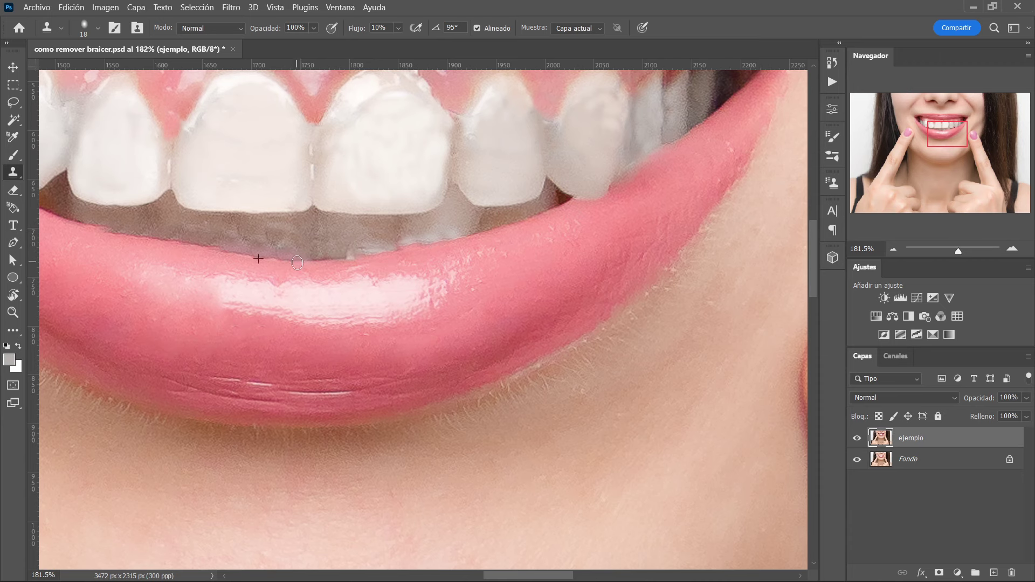
# - Zoom into the teeth and enter 68% for the clone source width and height
pyautogui.hotkey('ctrl', '0')
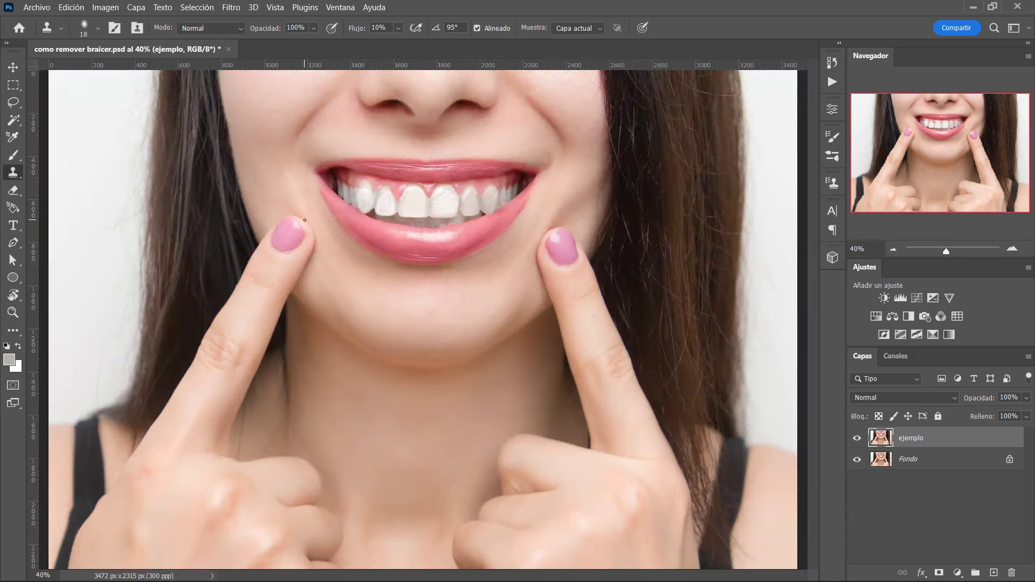
pyautogui.press('z')
pyautogui.moveTo(305, 220)
pyautogui.mouseDown()
pyautogui.moveTo(363, 286)
pyautogui.moveTo(353, 289)
pyautogui.mouseUp()
pyautogui.press('s')
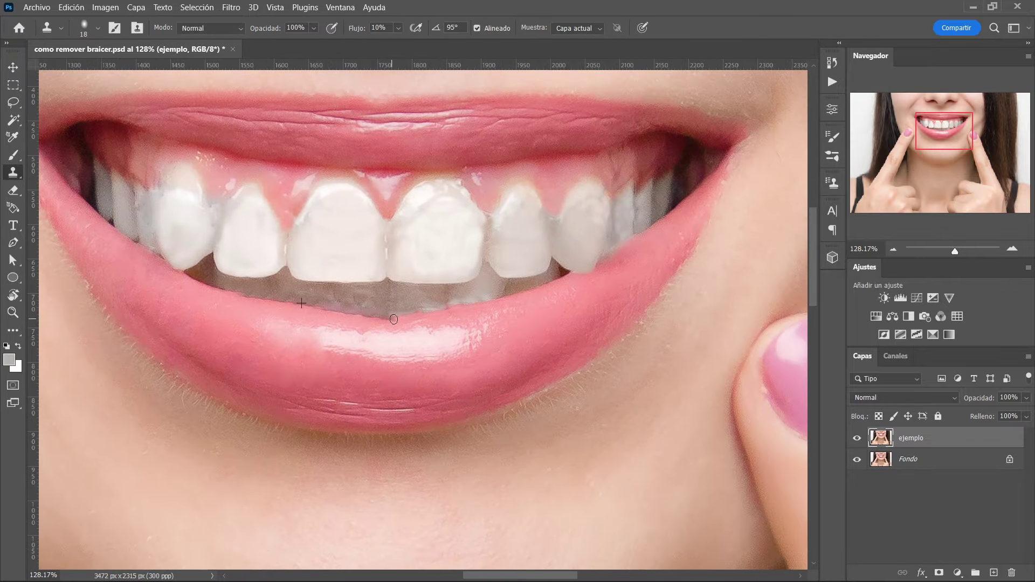
pyautogui.click(833, 182)
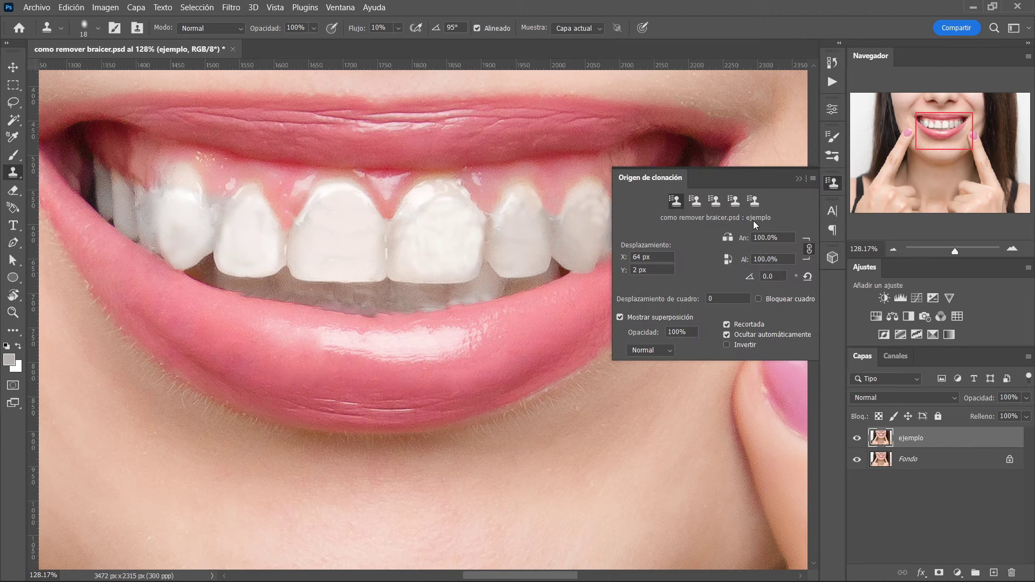
pyautogui.write('68')
pyautogui.press('Return')
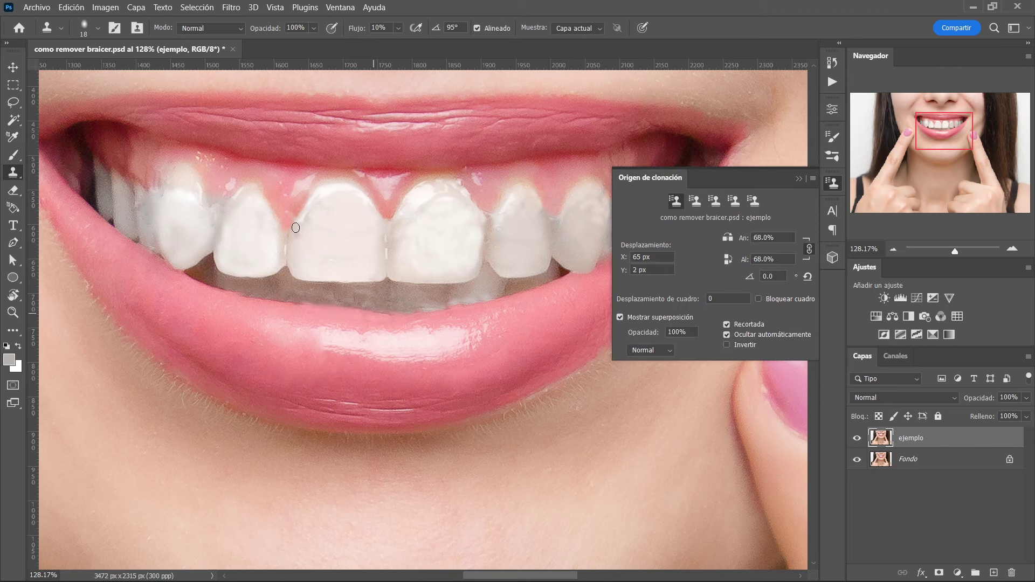
# - Cancel the quit prompt and zoom out to about 25% to view the full photo
pyautogui.hotkey('ctrl', '0')
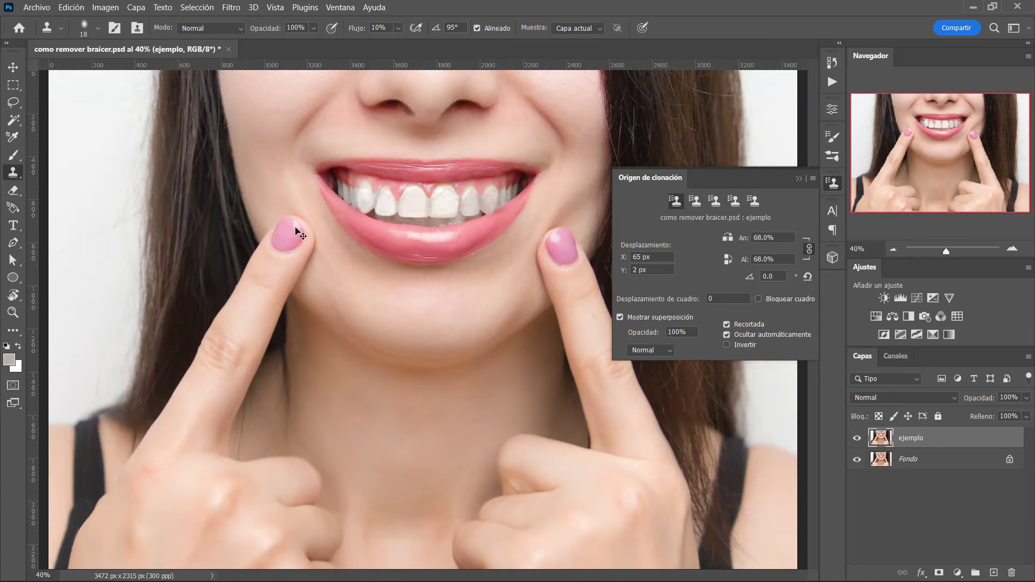
pyautogui.hotkey('ctrl', 'q')
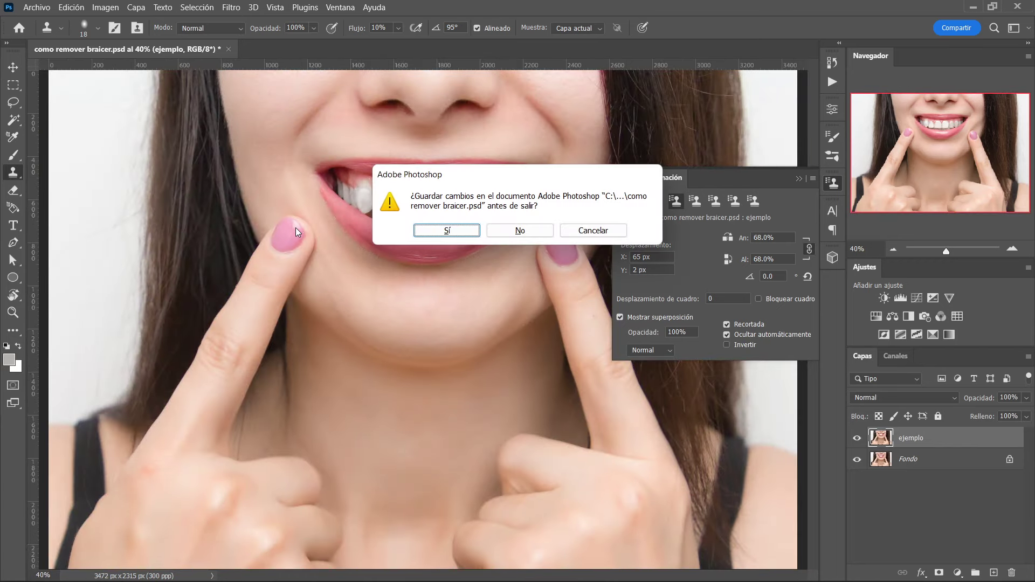
pyautogui.click(576, 233)
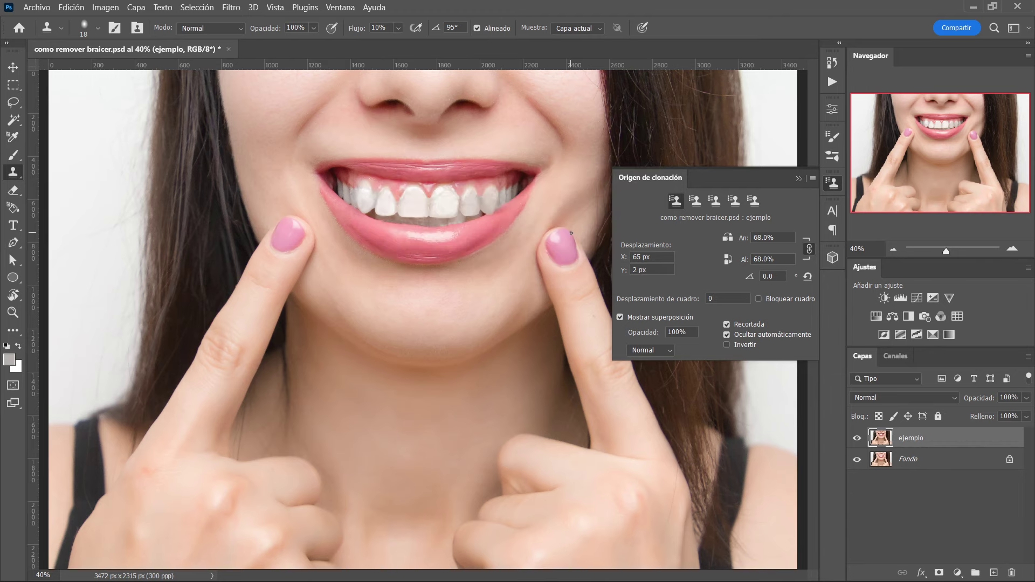
pyautogui.hotkey('ctrl', '1')
pyautogui.hotkey('ctrl', '0')
pyautogui.press('z')
pyautogui.moveTo(426, 251); pyautogui.dragTo(408, 247)
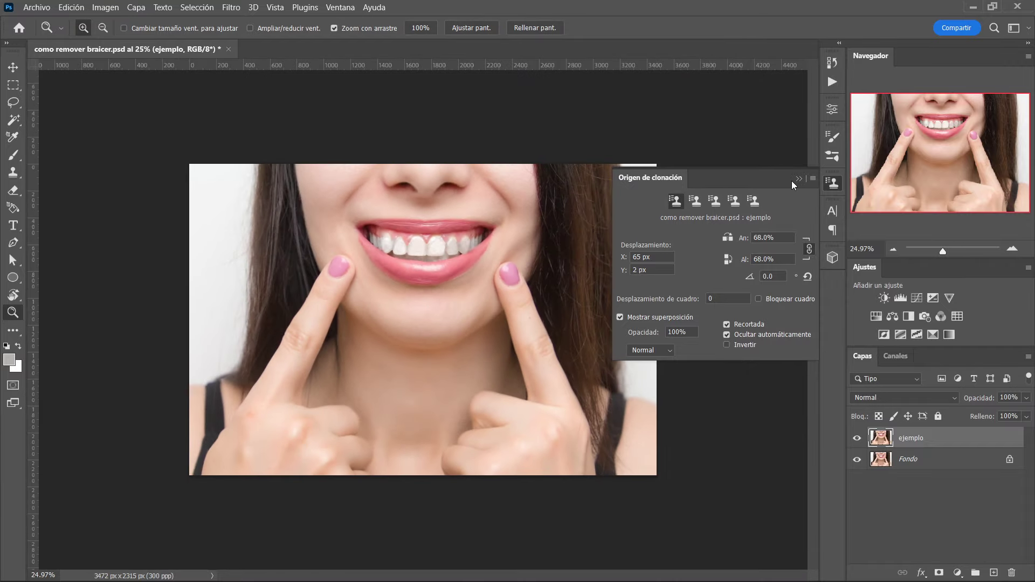
pyautogui.click(798, 178)
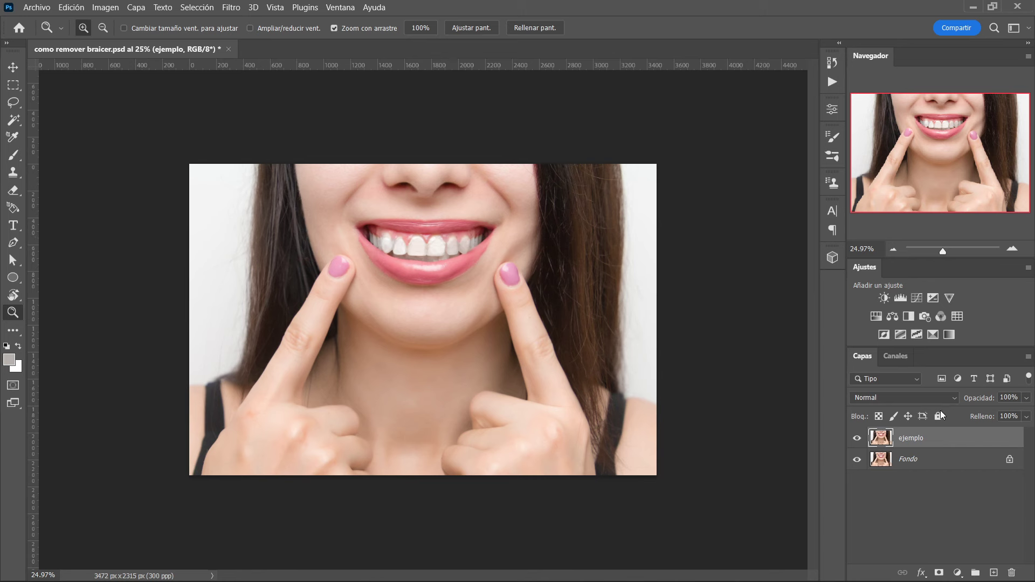
pyautogui.moveTo(941, 439); pyautogui.dragTo(993, 572)
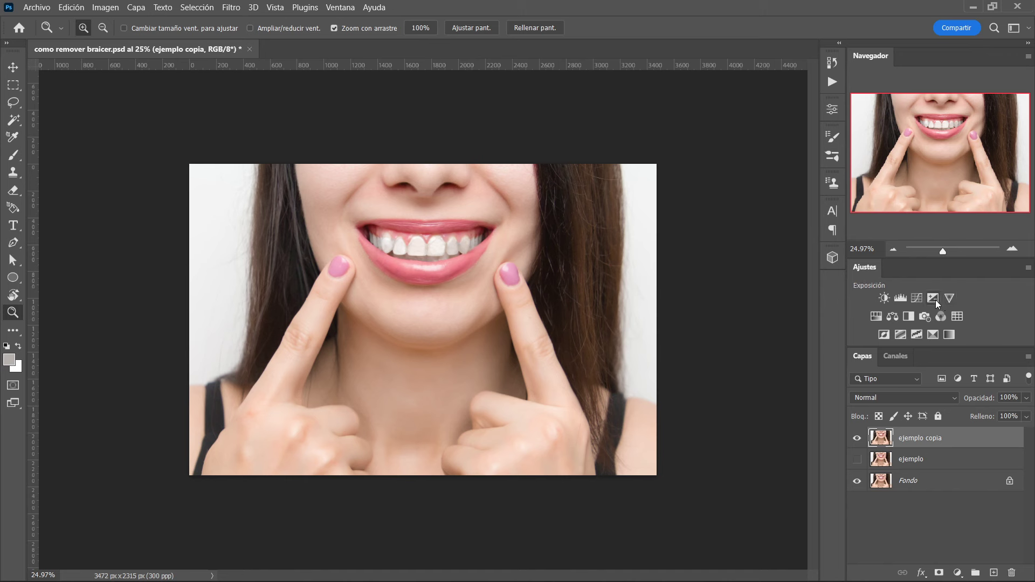
# - Add a Blanco y negro adjustment, darkening the reds and lowering the yellows
pyautogui.click(908, 316)
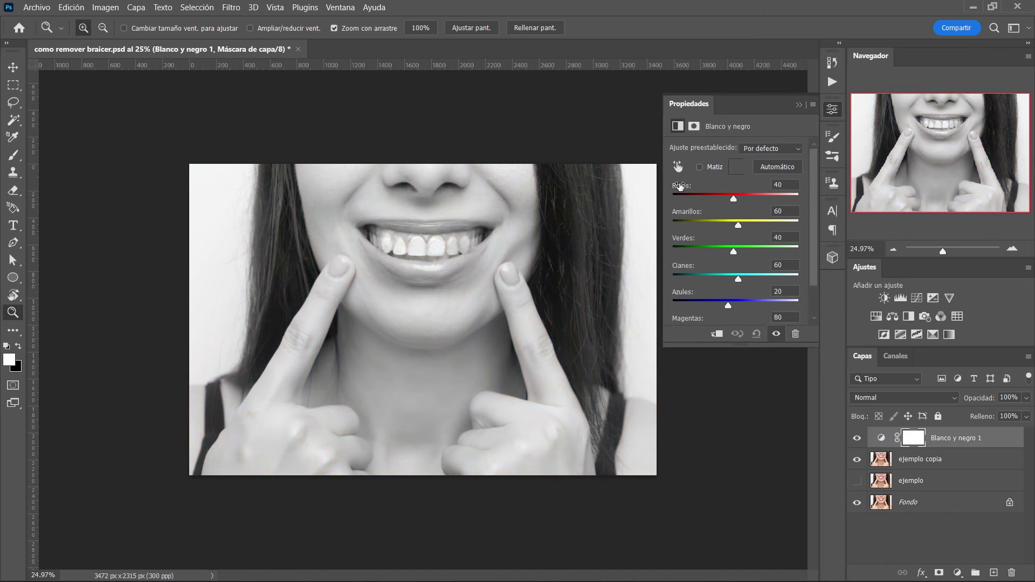
pyautogui.moveTo(733, 200); pyautogui.dragTo(719, 199)
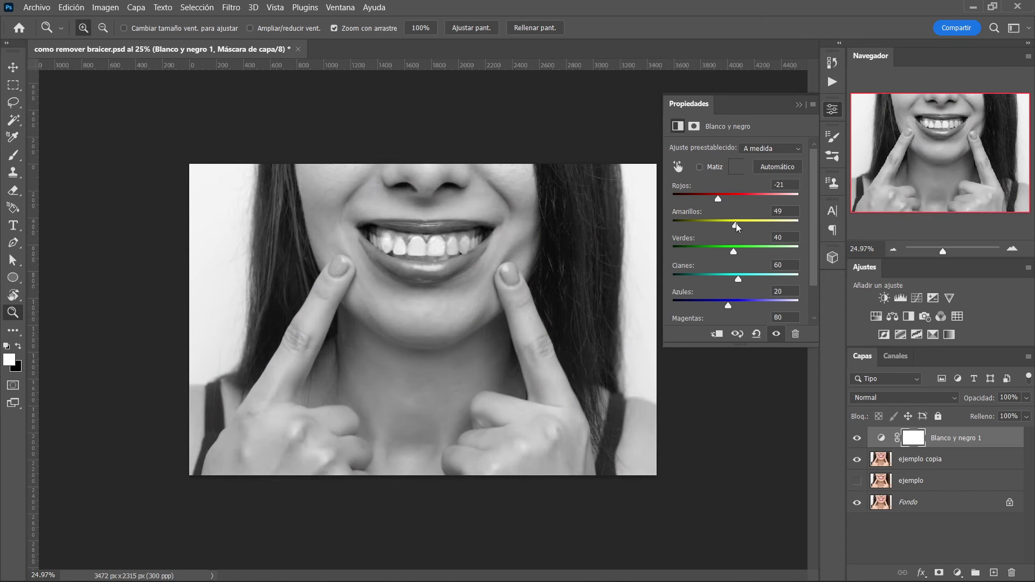
pyautogui.moveTo(737, 227); pyautogui.dragTo(736, 227)
pyautogui.moveTo(734, 227)
pyautogui.mouseDown()
pyautogui.moveTo(718, 227)
pyautogui.moveTo(745, 253)
pyautogui.moveTo(764, 252)
pyautogui.moveTo(712, 279)
pyautogui.moveTo(758, 297)
pyautogui.mouseUp()
# - Delete ejemplo copia, show ejemplo, clip the adjustment to it, and invert its mask
pyautogui.keyDown('alt'); pyautogui.click(947, 447); pyautogui.keyUp('alt')
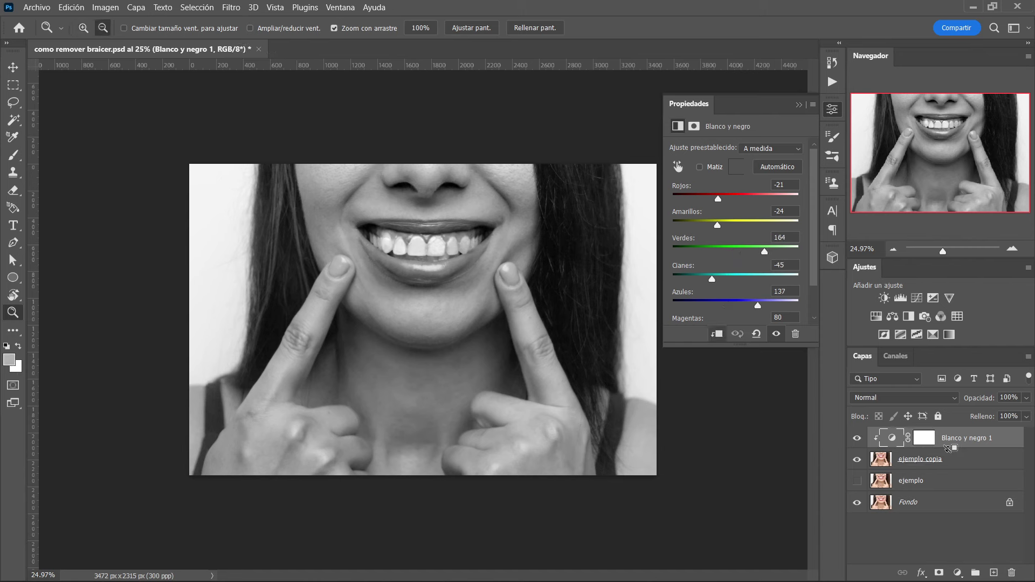
pyautogui.moveTo(952, 464); pyautogui.dragTo(1012, 572)
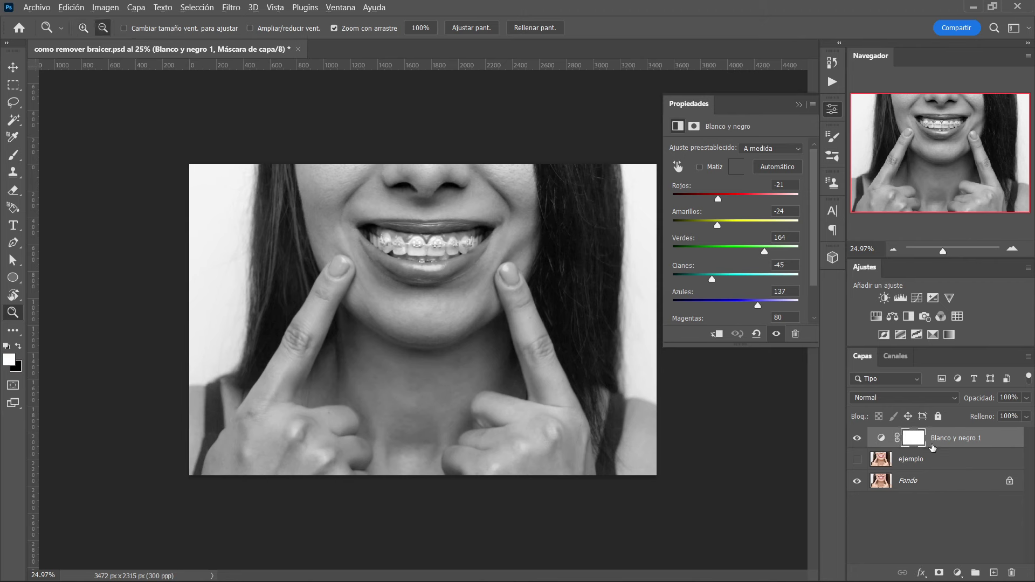
pyautogui.click(856, 459)
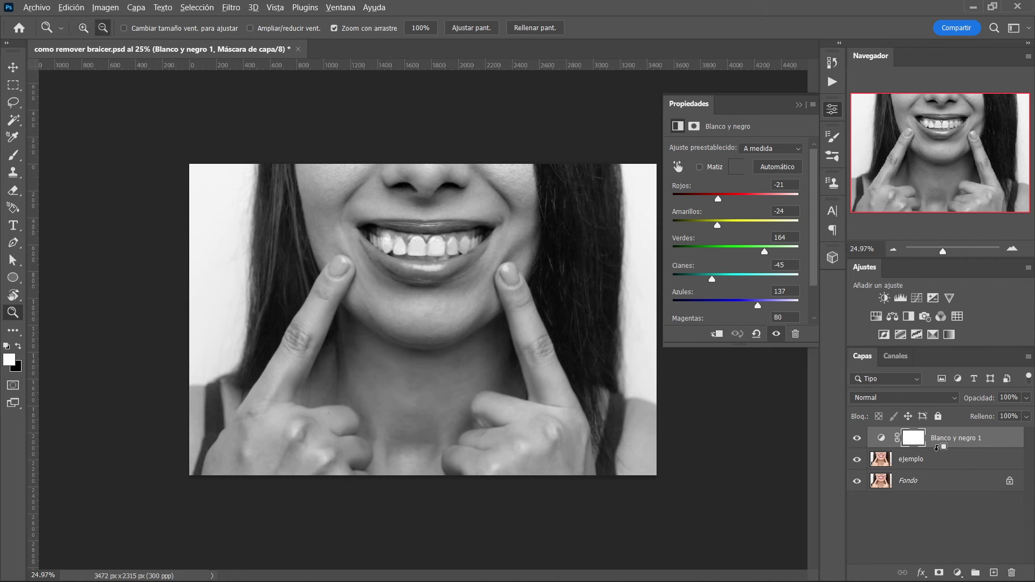
pyautogui.keyDown('alt'); pyautogui.click(936, 447); pyautogui.keyUp('alt')
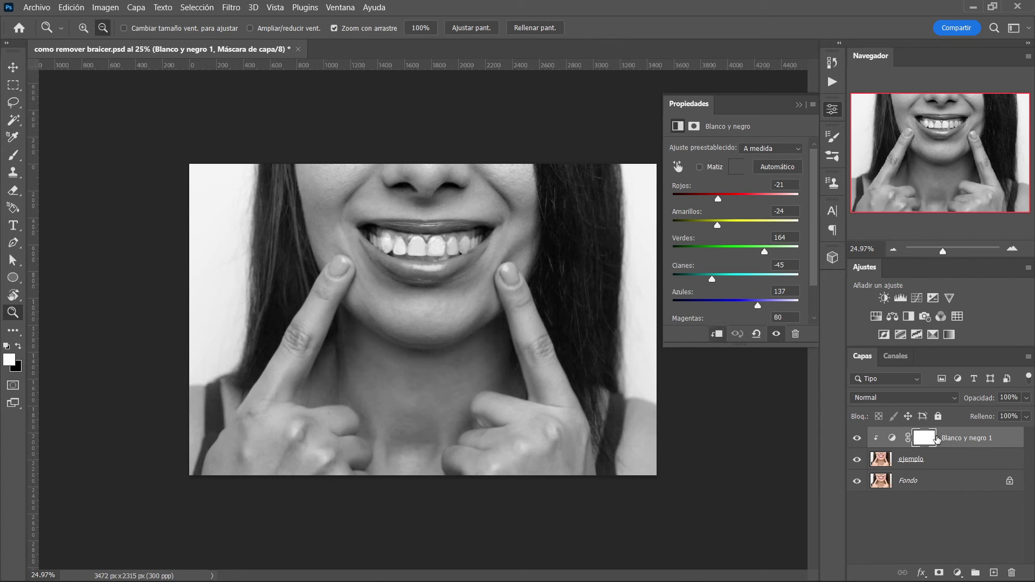
pyautogui.click(925, 439)
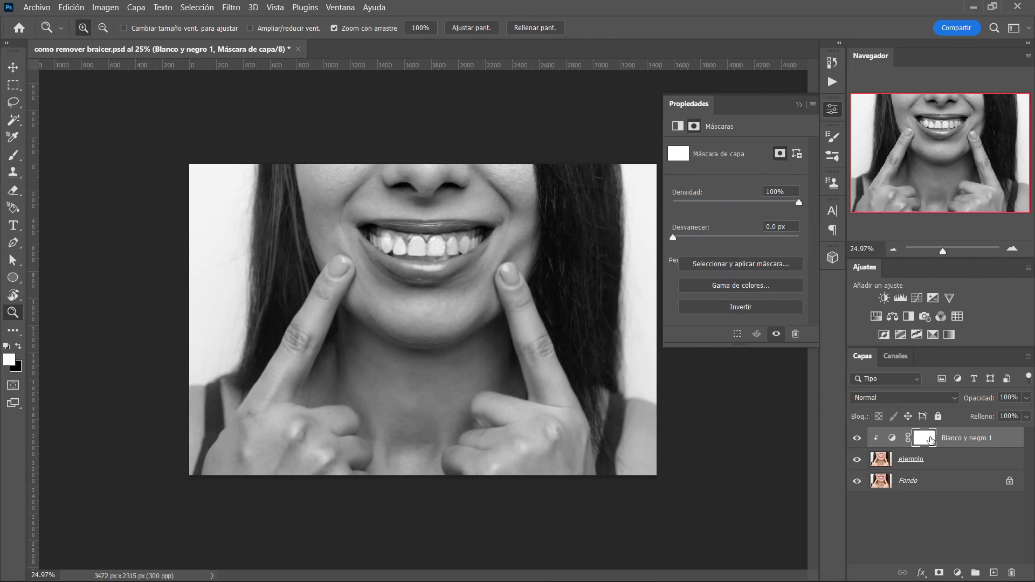
pyautogui.hotkey('ctrl', 'i')
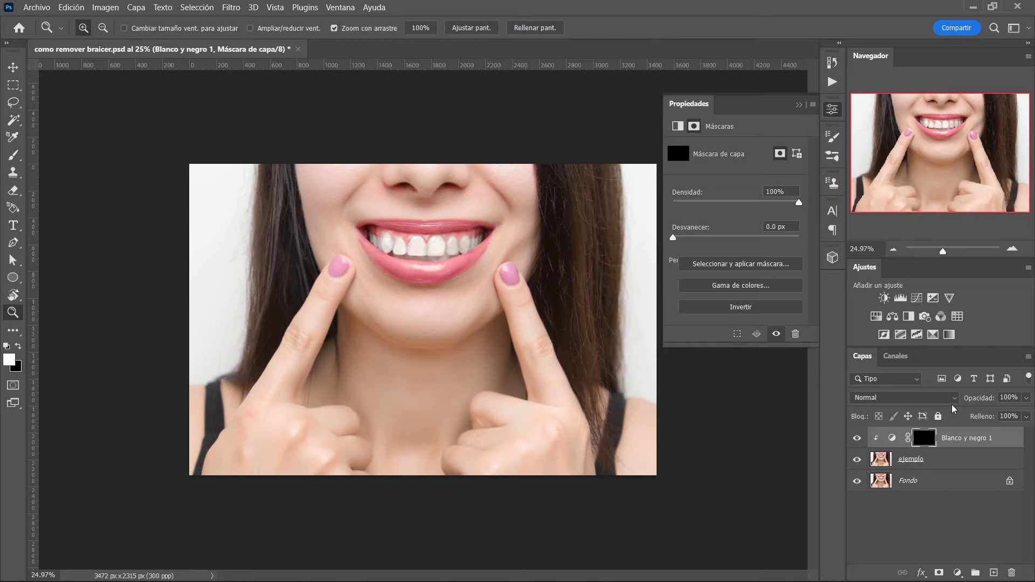
# - Set up a 43 px soft brush at 70% opacity and 12% flow
pyautogui.moveTo(380, 250)
pyautogui.mouseDown()
pyautogui.moveTo(439, 252)
pyautogui.moveTo(384, 281)
pyautogui.mouseUp()
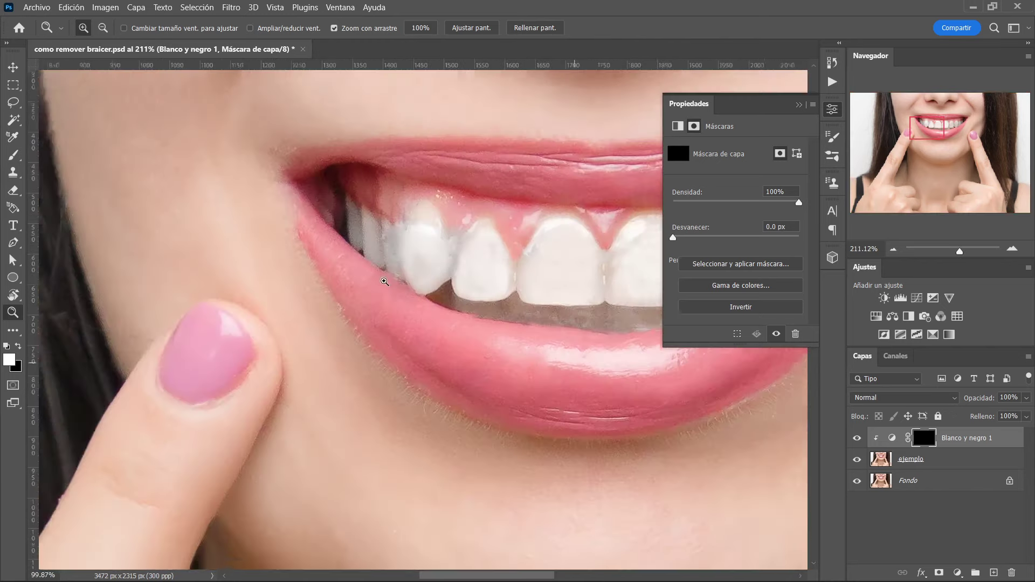
pyautogui.moveTo(455, 285); pyautogui.dragTo(394, 299)
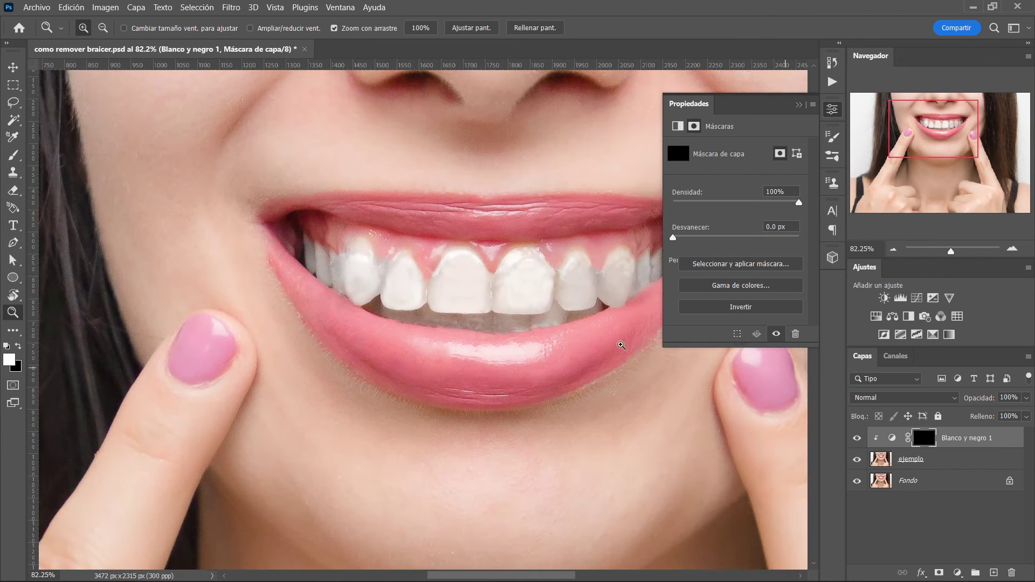
pyautogui.press('b')
pyautogui.rightClick(459, 278)
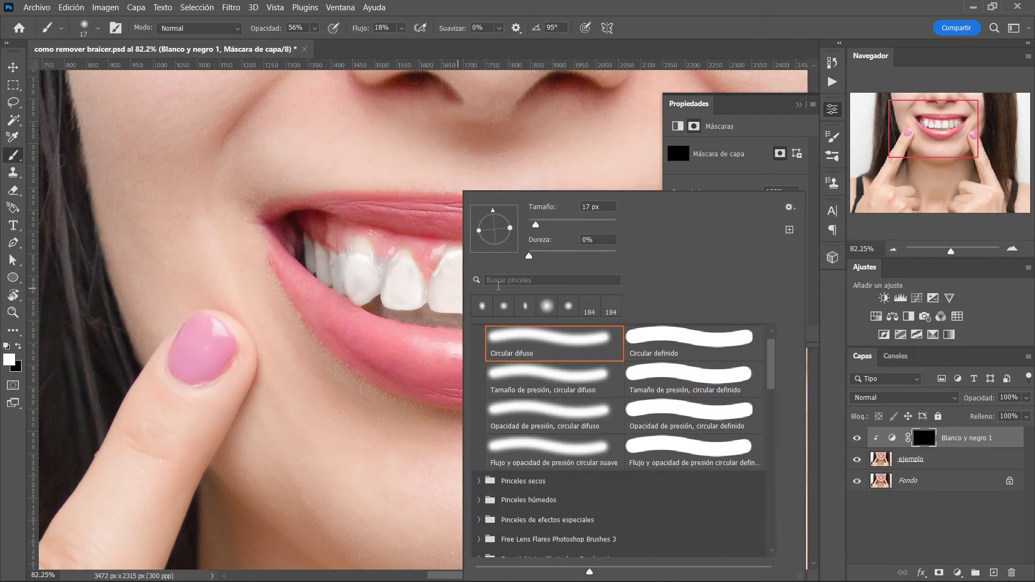
pyautogui.moveTo(535, 224); pyautogui.dragTo(547, 224)
pyautogui.click(318, 39)
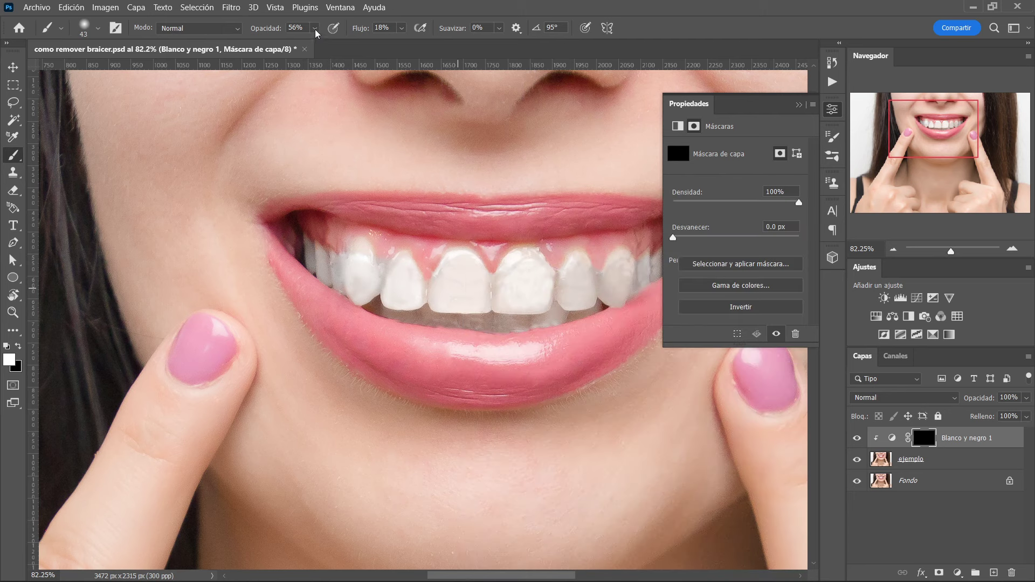
pyautogui.moveTo(326, 44); pyautogui.dragTo(332, 45)
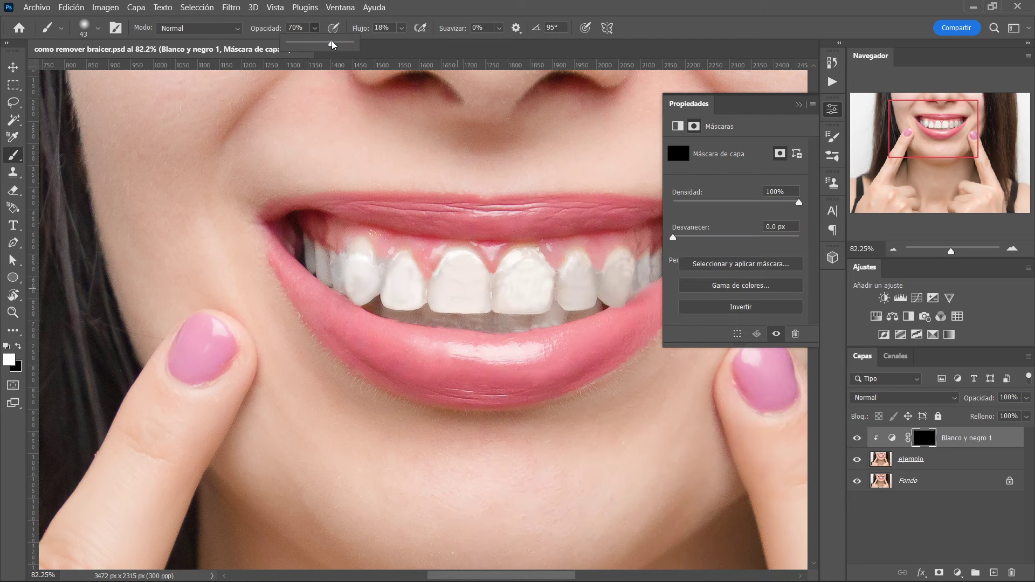
pyautogui.click(400, 29)
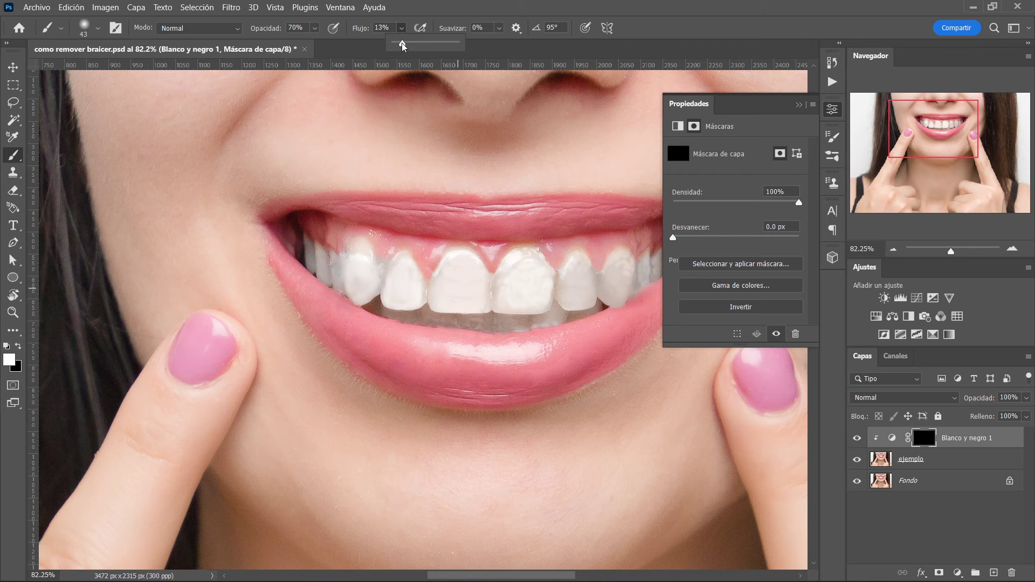
pyautogui.click(391, 28)
pyautogui.press('Down')
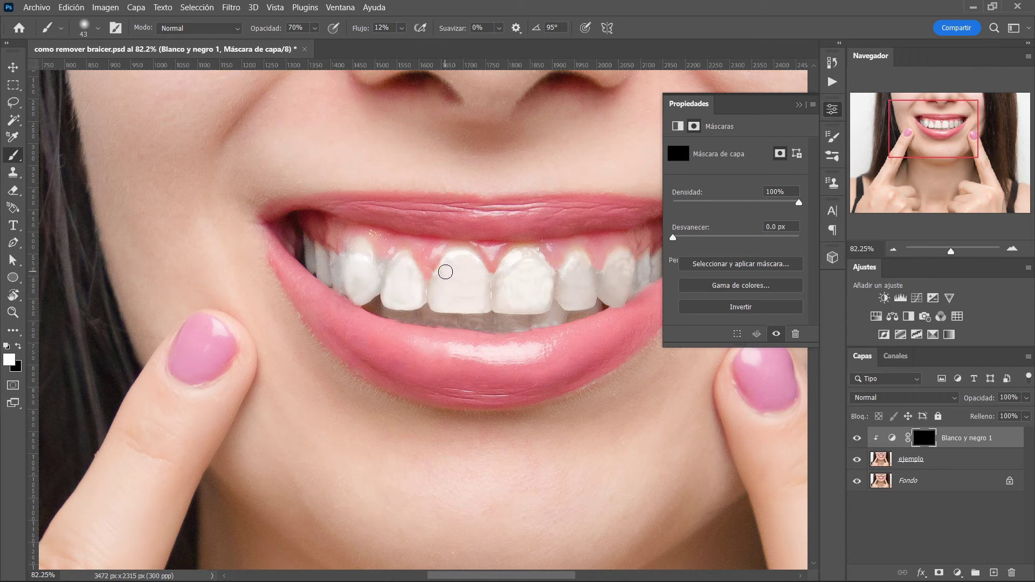
# - Paint white on the mask over the front, central and back right teeth
pyautogui.moveTo(452, 279)
pyautogui.mouseDown()
pyautogui.moveTo(484, 289)
pyautogui.moveTo(465, 303)
pyautogui.moveTo(434, 293)
pyautogui.moveTo(453, 256)
pyautogui.moveTo(486, 277)
pyautogui.moveTo(480, 296)
pyautogui.moveTo(484, 271)
pyautogui.moveTo(453, 303)
pyautogui.moveTo(416, 296)
pyautogui.moveTo(403, 267)
pyautogui.moveTo(389, 297)
pyautogui.moveTo(427, 296)
pyautogui.moveTo(393, 293)
pyautogui.moveTo(398, 261)
pyautogui.moveTo(414, 282)
pyautogui.moveTo(357, 295)
pyautogui.moveTo(367, 257)
pyautogui.moveTo(356, 254)
pyautogui.moveTo(362, 303)
pyautogui.moveTo(321, 256)
pyautogui.moveTo(319, 267)
pyautogui.moveTo(351, 284)
pyautogui.mouseUp()
pyautogui.moveTo(461, 285)
pyautogui.mouseDown()
pyautogui.moveTo(490, 309)
pyautogui.moveTo(532, 259)
pyautogui.moveTo(499, 307)
pyautogui.moveTo(440, 308)
pyautogui.moveTo(377, 329)
pyautogui.mouseUp()
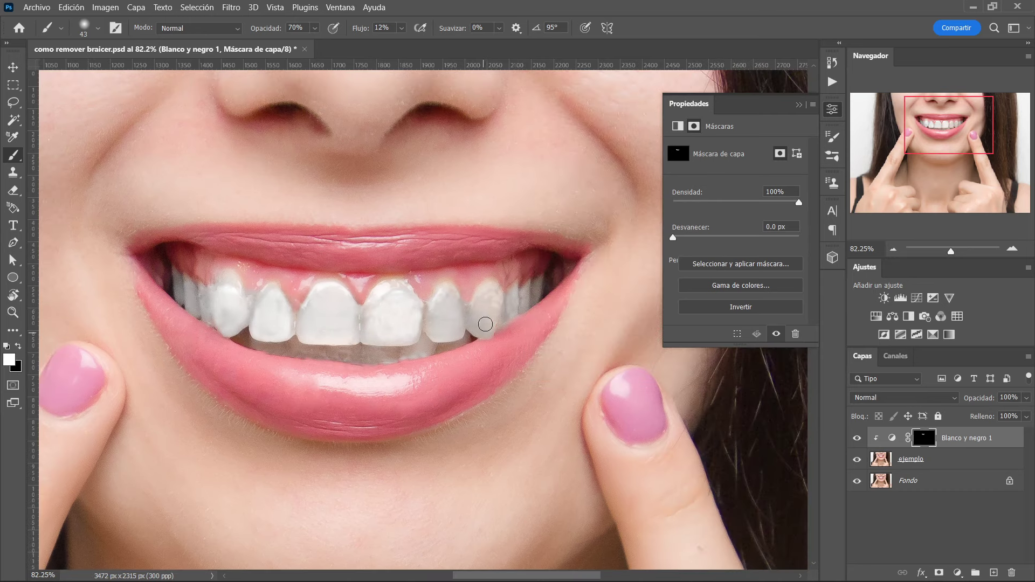
pyautogui.moveTo(490, 286); pyautogui.dragTo(537, 293)
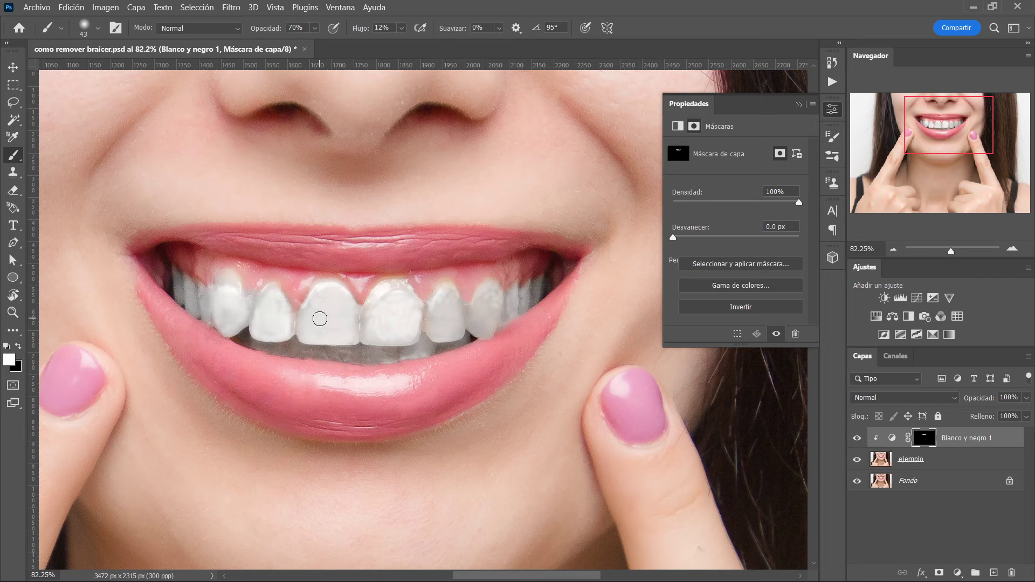
# - Zoom out to fit, duplicate Fondo, and move Fondo copia to the top
pyautogui.press('z')
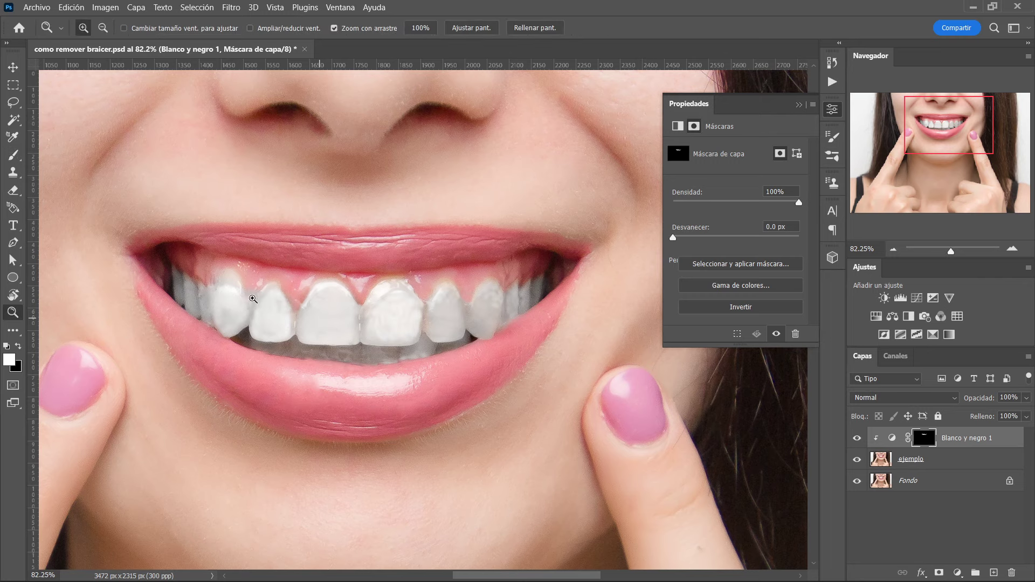
pyautogui.keyDown('alt'); pyautogui.click(338, 336); pyautogui.keyUp('alt')
pyautogui.moveTo(337, 335); pyautogui.dragTo(297, 262)
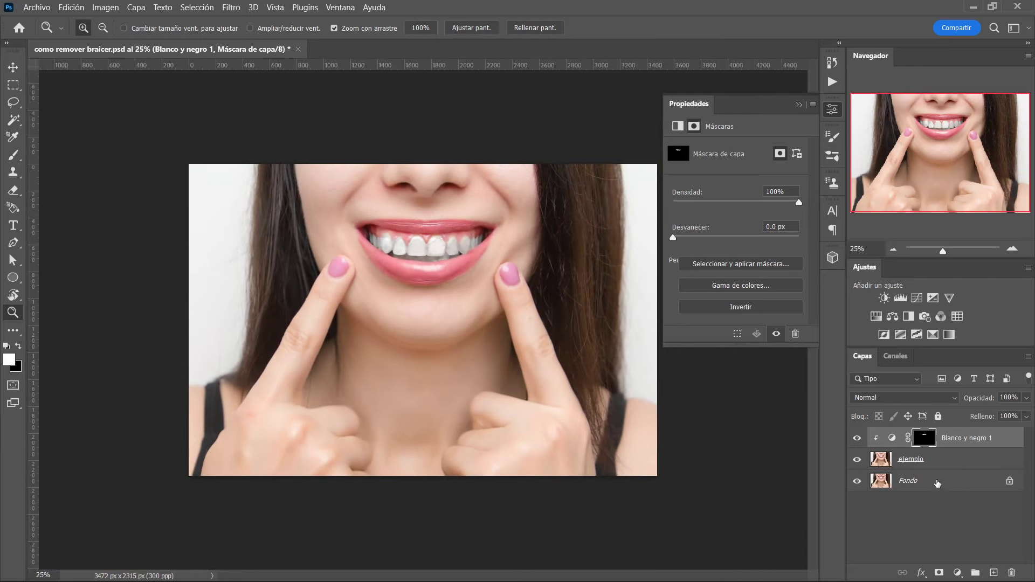
pyautogui.moveTo(941, 483); pyautogui.dragTo(993, 573)
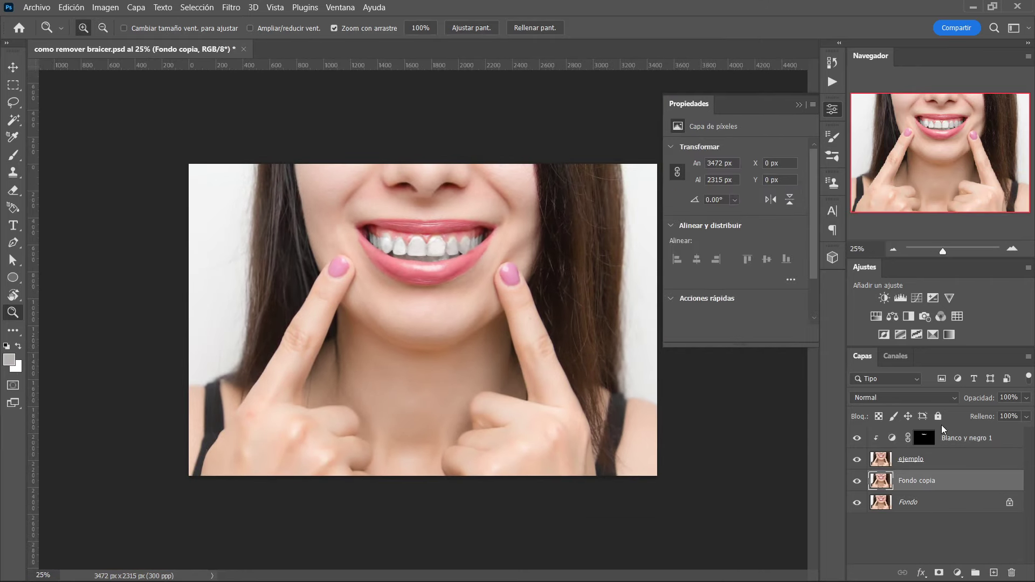
pyautogui.moveTo(936, 476); pyautogui.dragTo(944, 431)
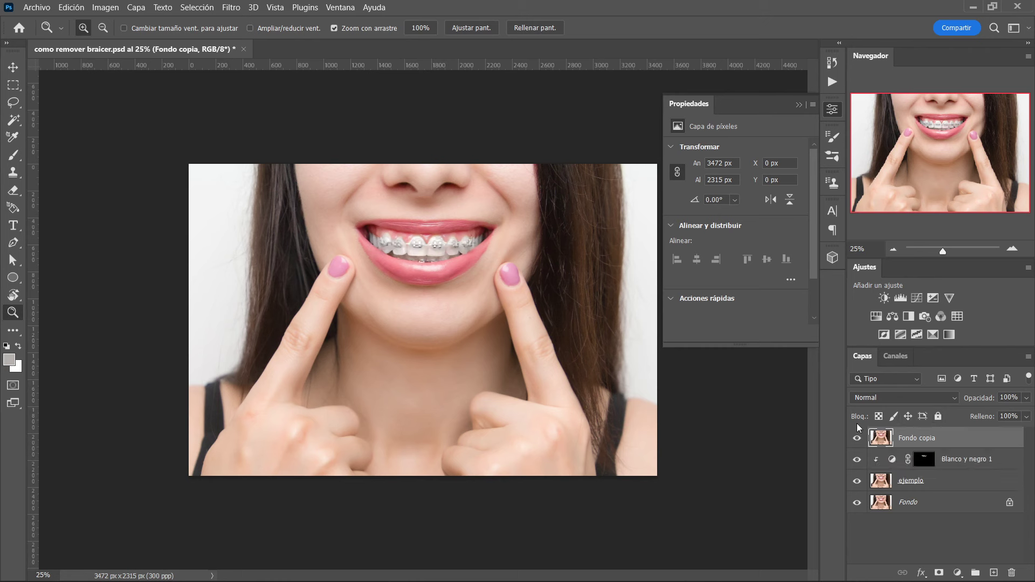
# - Toggle Fondo copia's visibility to compare before and after
pyautogui.click(856, 438)
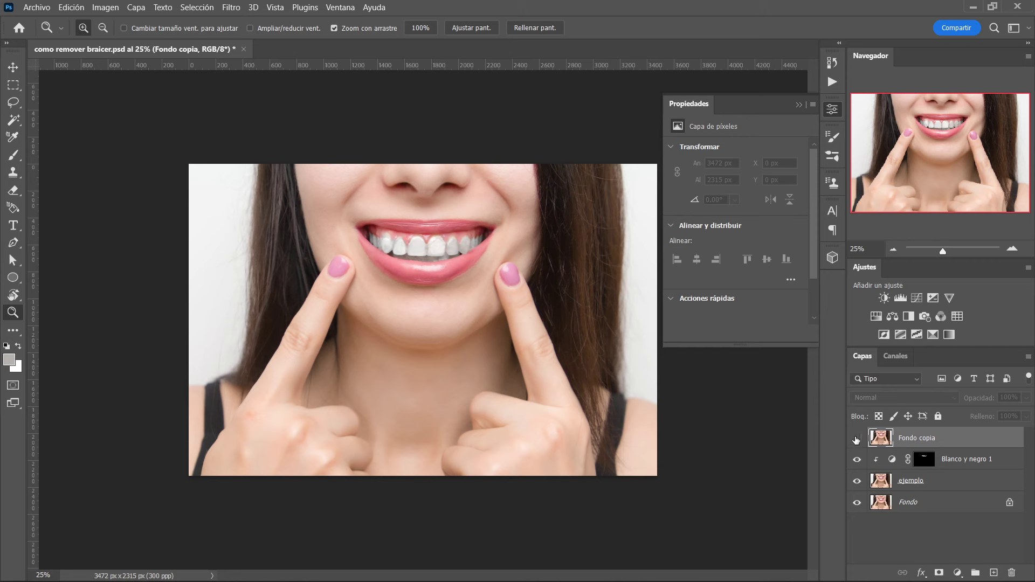
pyautogui.click(857, 438)
pyautogui.click(857, 439)
pyautogui.click(856, 438)
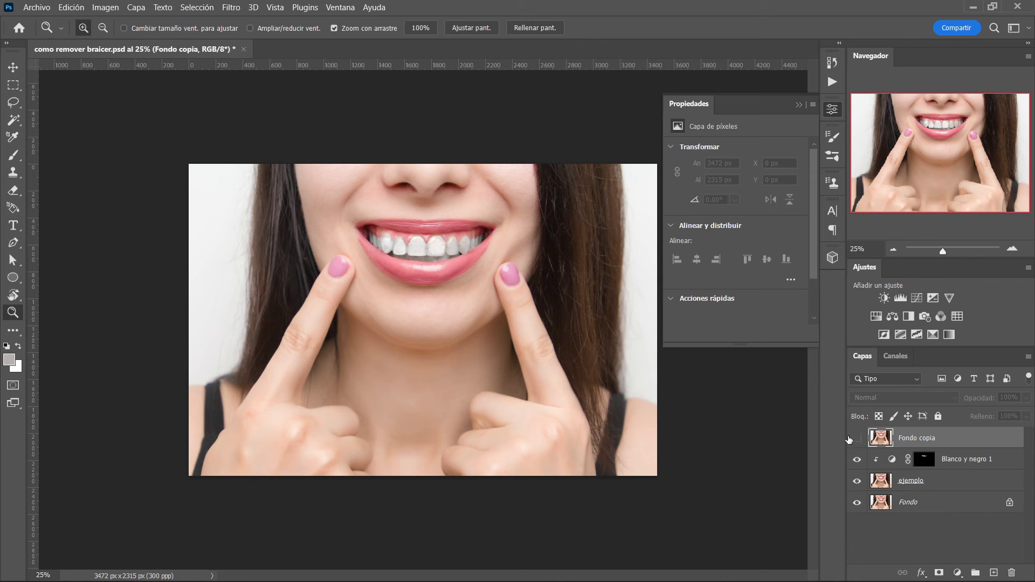